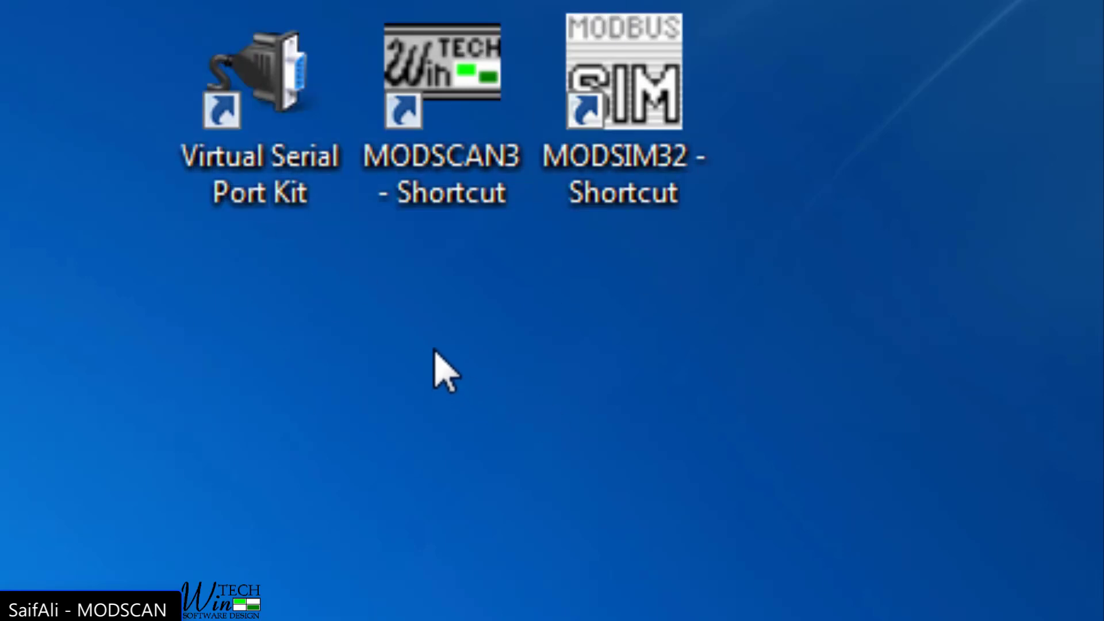
left_click(291, 193)
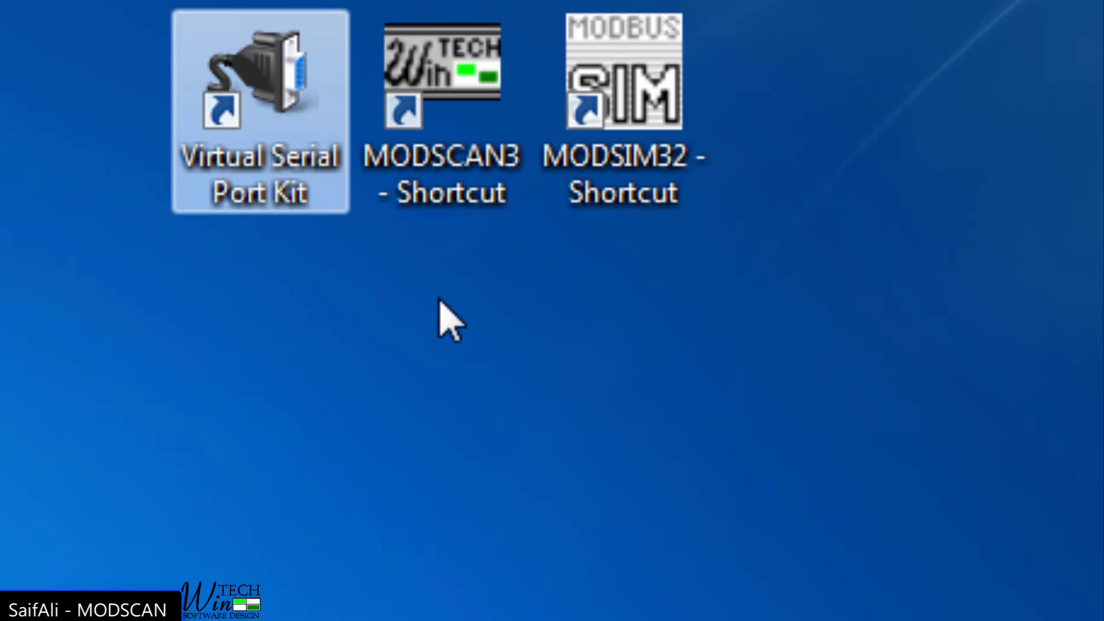
left_click(469, 92)
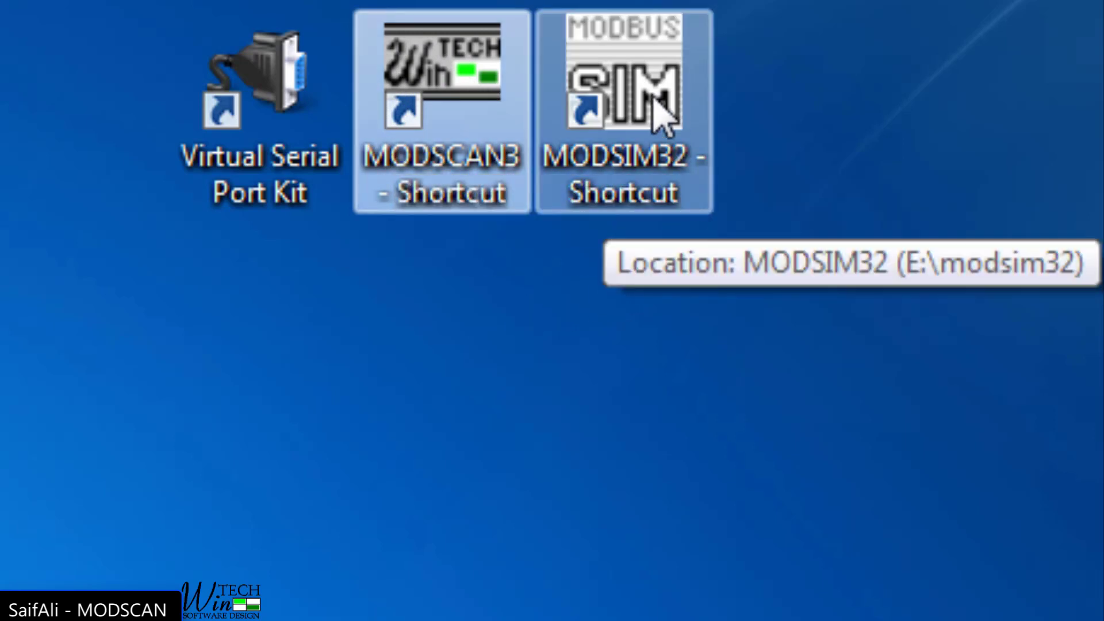
left_click(581, 111)
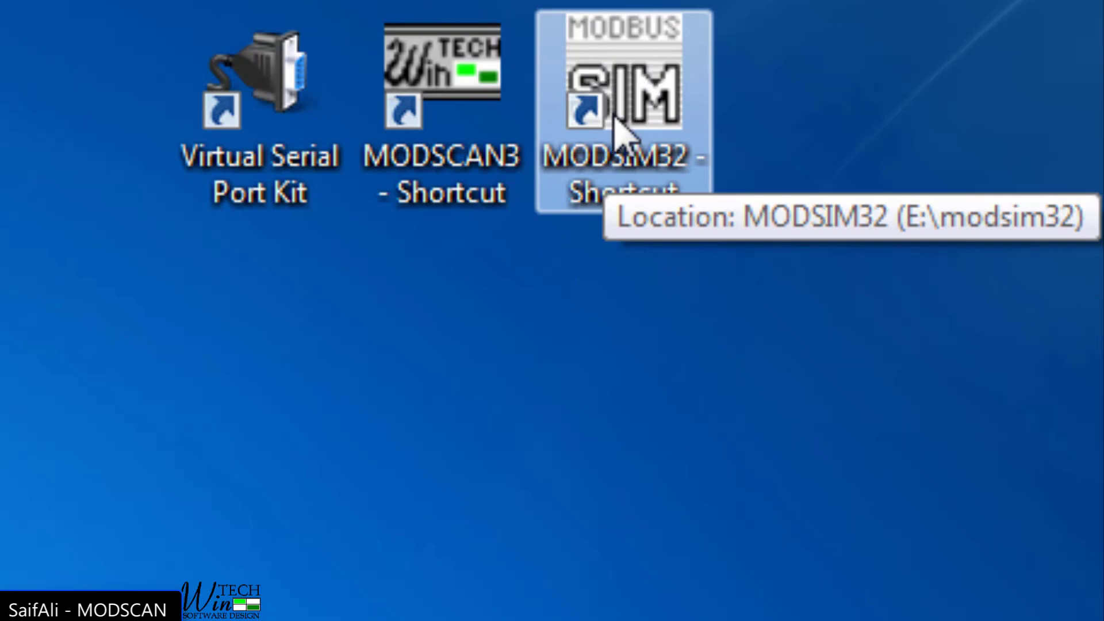
left_click(431, 77)
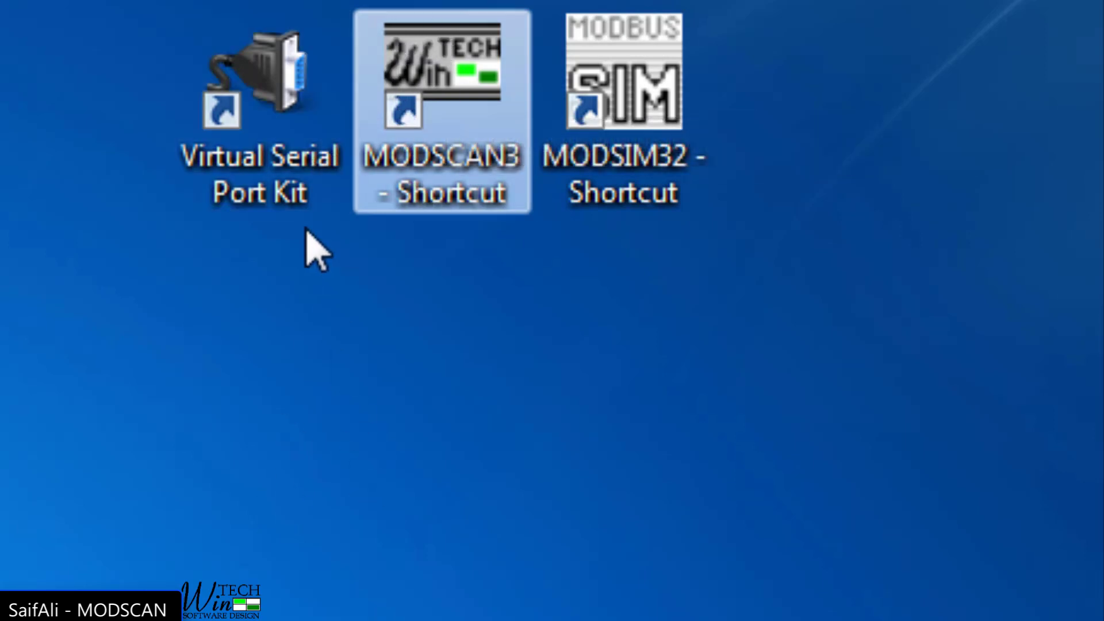
Open Virtual Serial Port Kit from the desktop and move its window into full view.
double_click(287, 135)
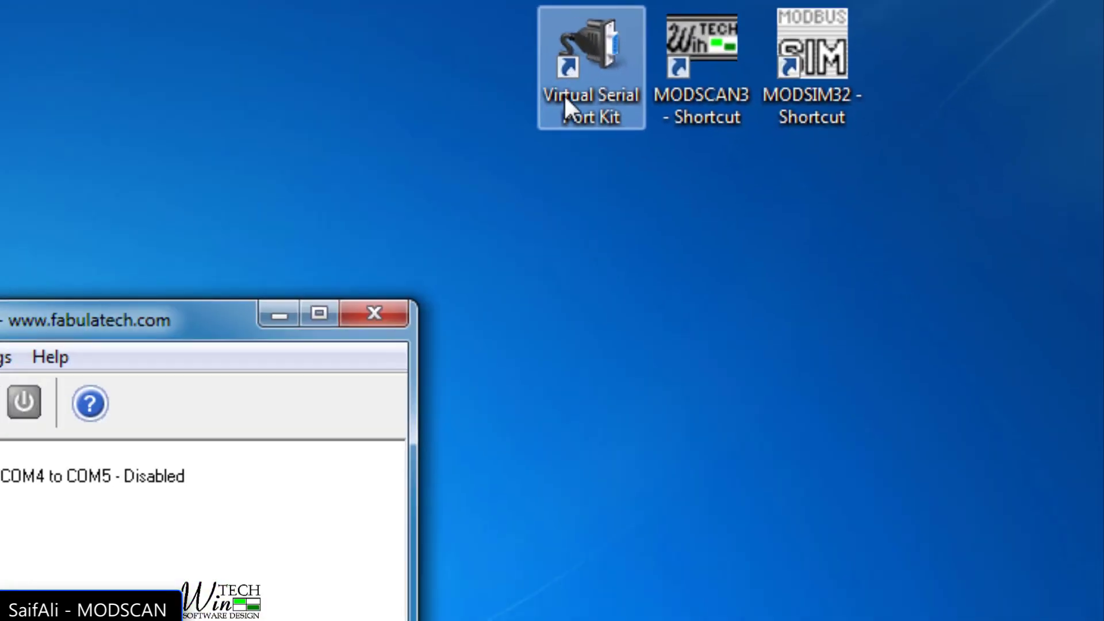
left_click_drag(187, 292, 332, 99)
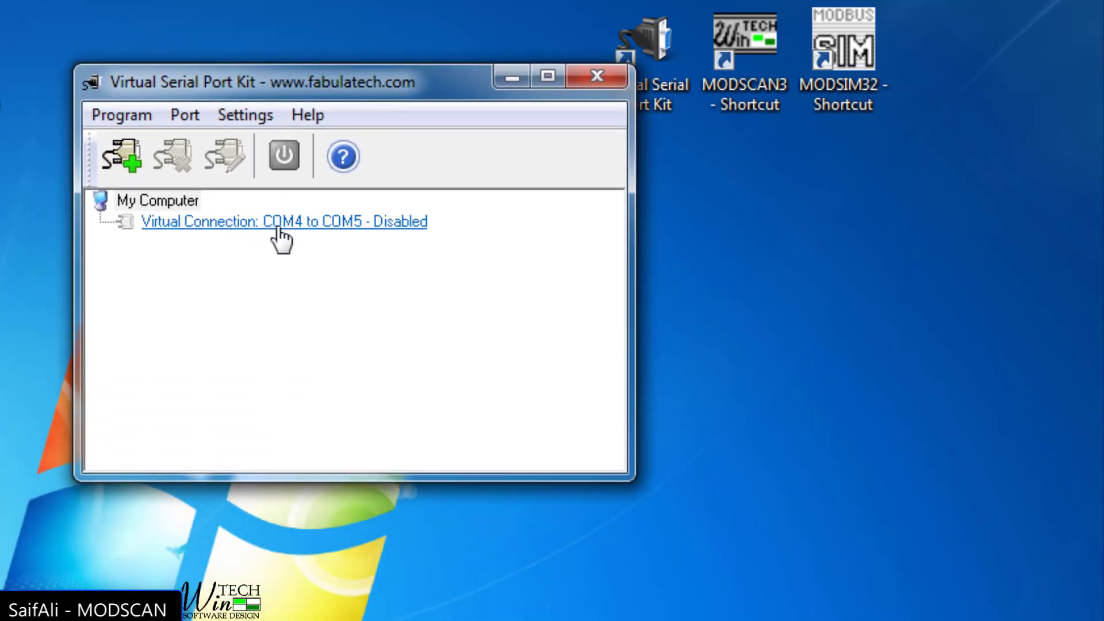
Check the virtual ports state options in the preferences without changing them, and remove the COM4 to COM5 virtual connection.
left_click(183, 116)
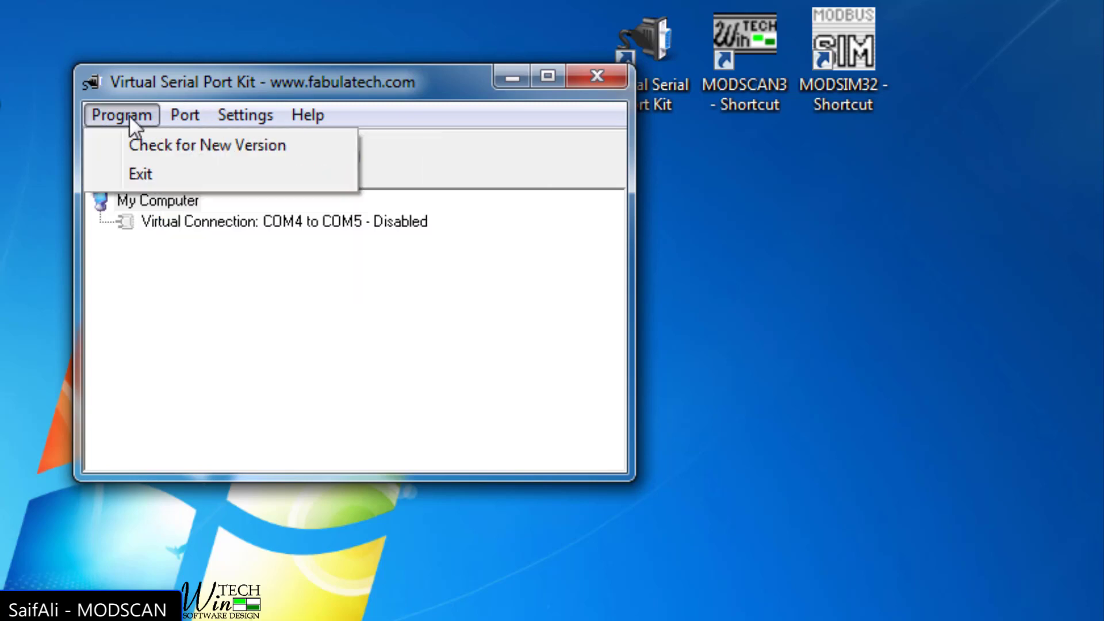
mouse_move(234, 118)
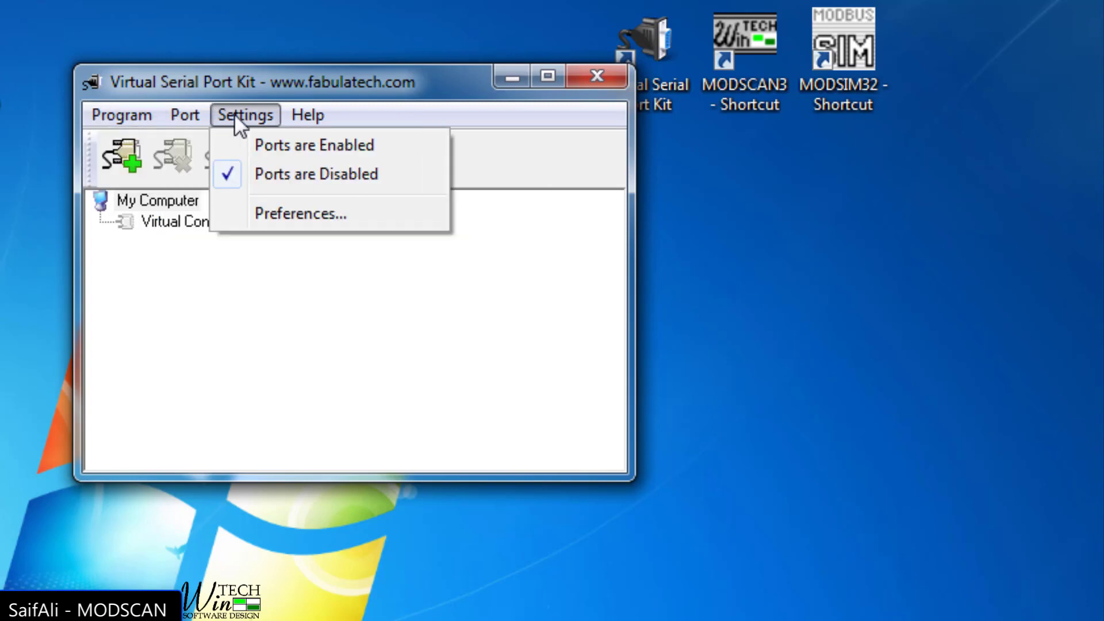
left_click(263, 217)
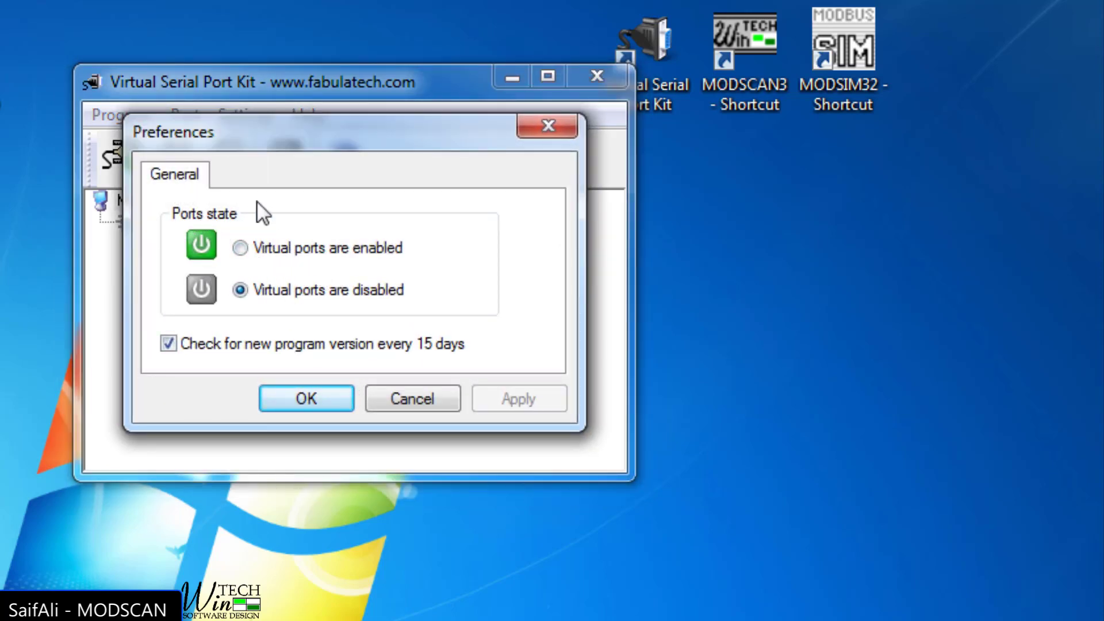
left_click_drag(280, 143, 306, 256)
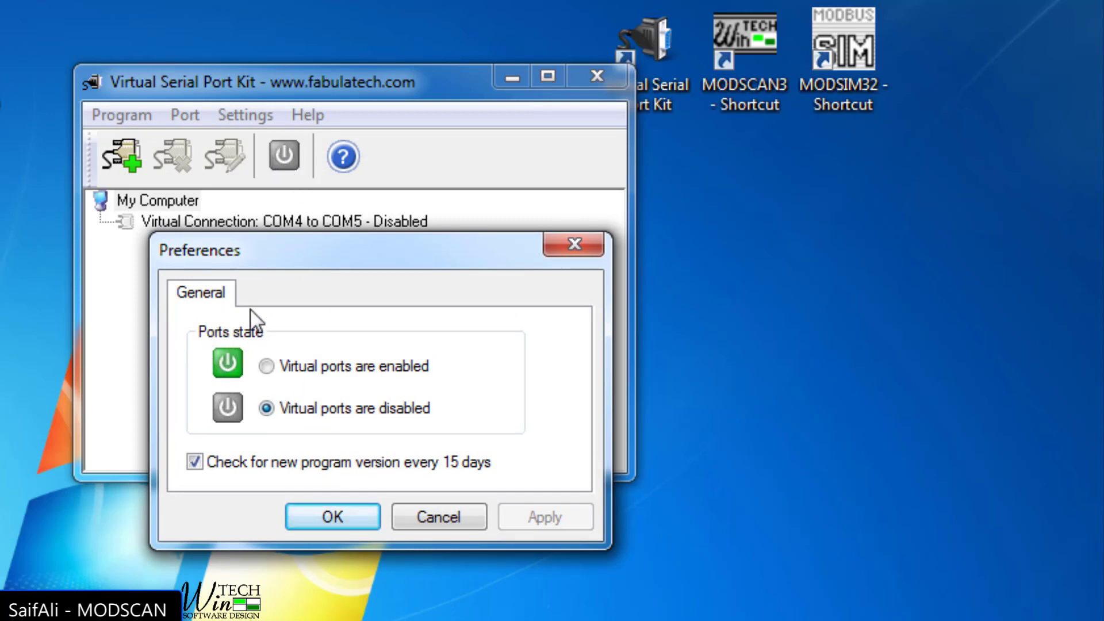
left_click(442, 509)
key("alt")
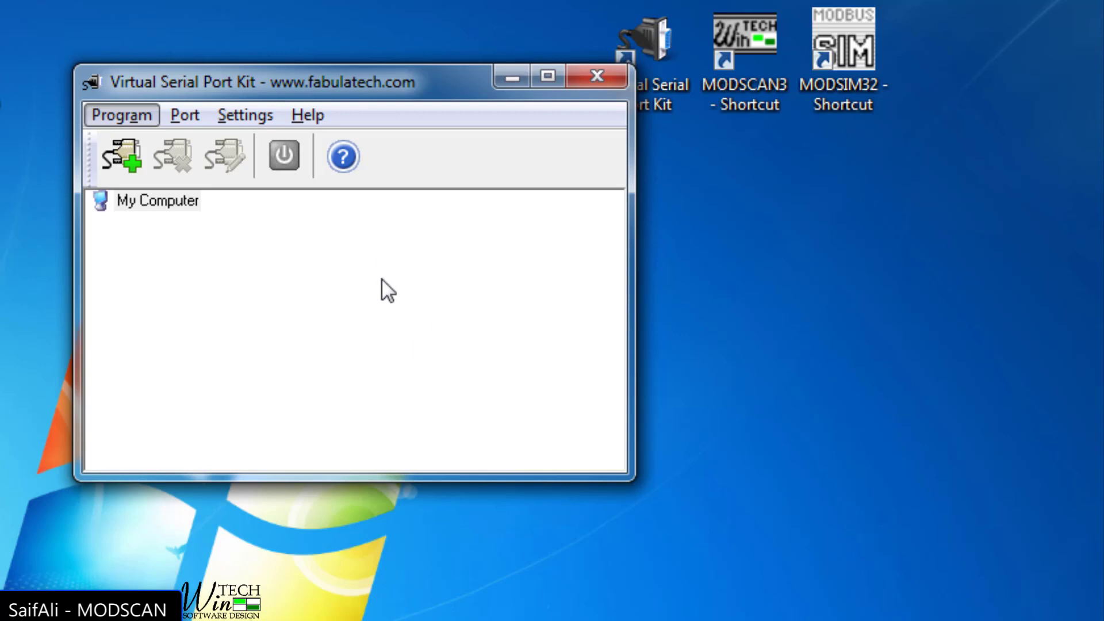
Add a pair of virtual serial ports with COM3 as port 1 and COM4 as port 2.
left_click_drag(425, 85, 712, 151)
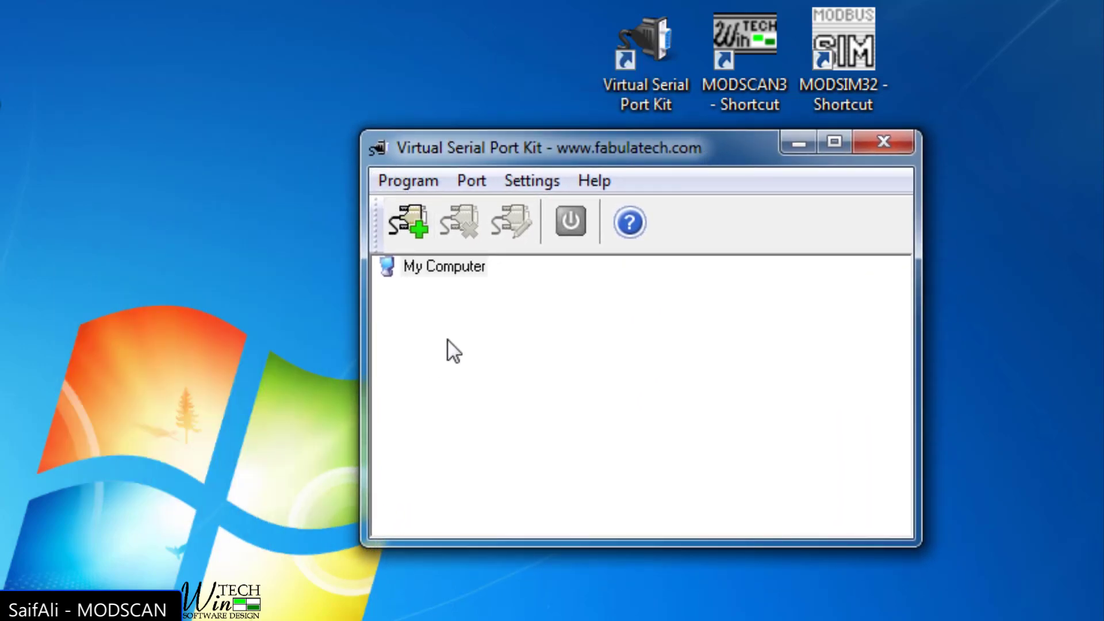
left_click(409, 218)
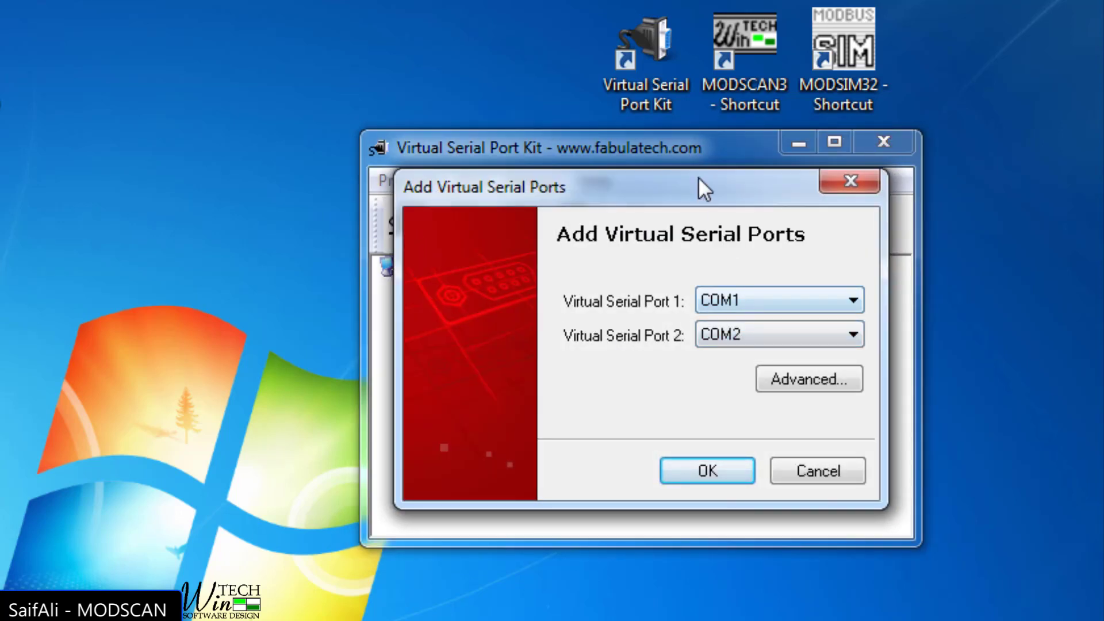
left_click_drag(698, 185, 631, 177)
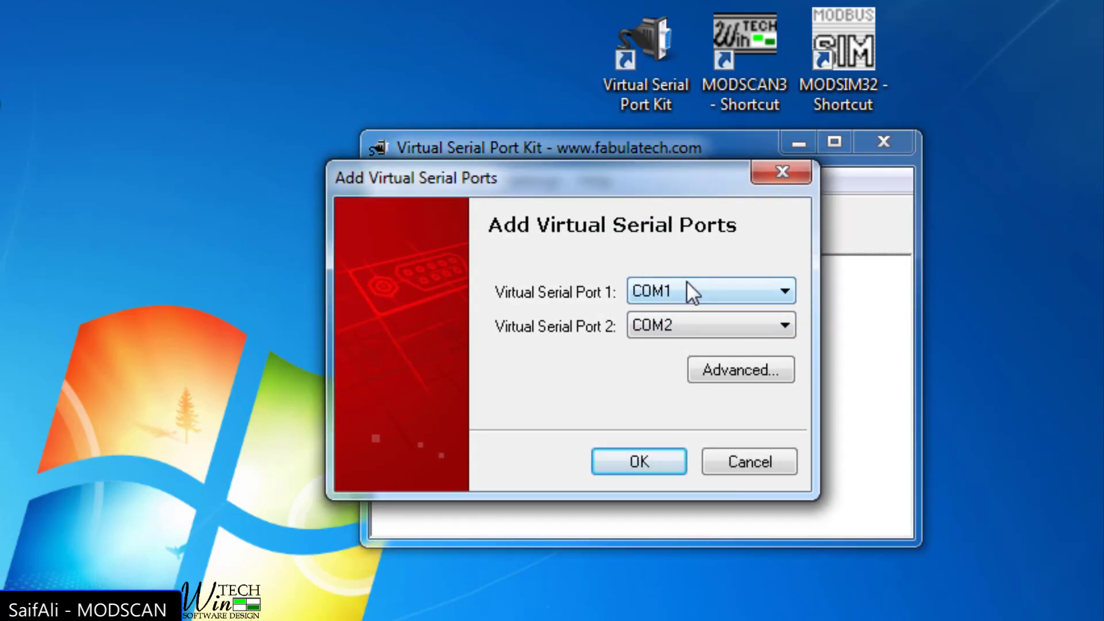
left_click(699, 296)
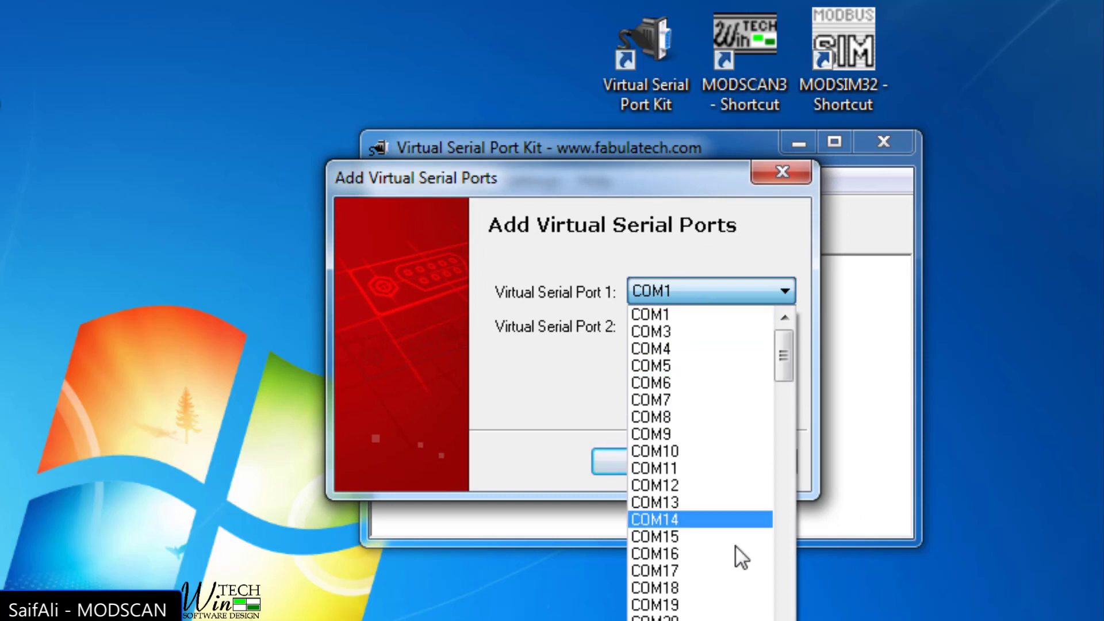
scroll(782, 404, "down", 20)
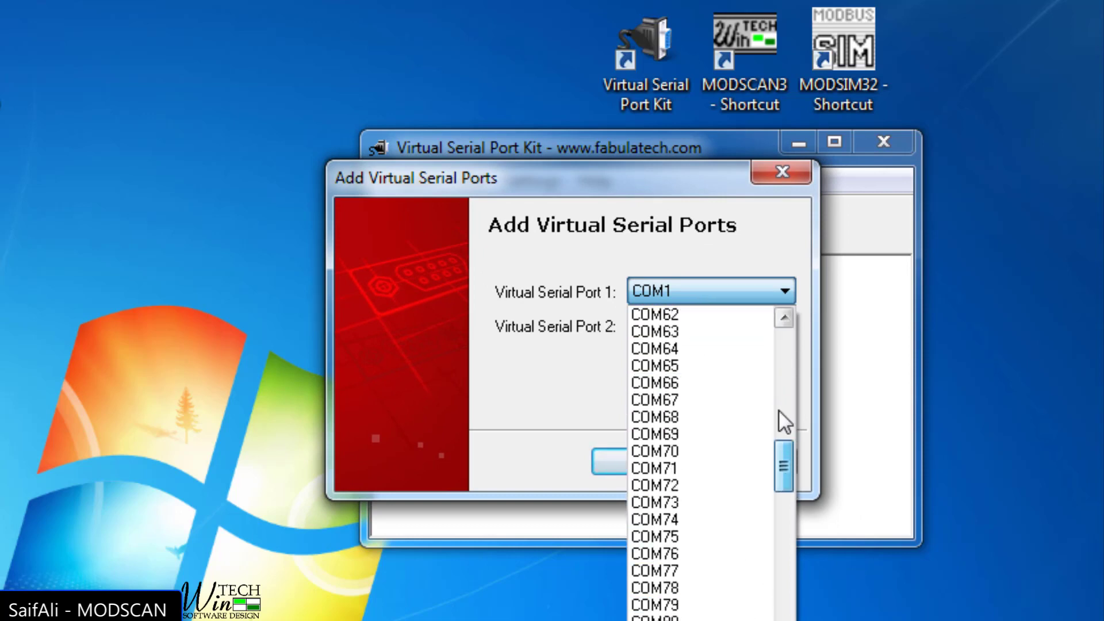
scroll(779, 410, "up", 20)
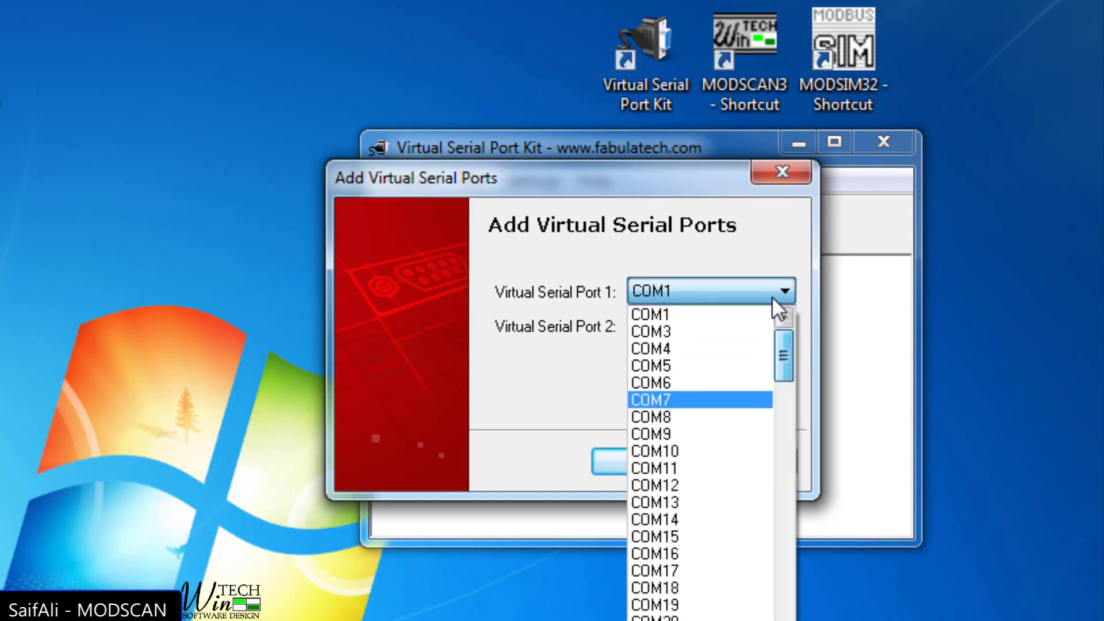
left_click(682, 329)
left_click(713, 327)
left_click(684, 366)
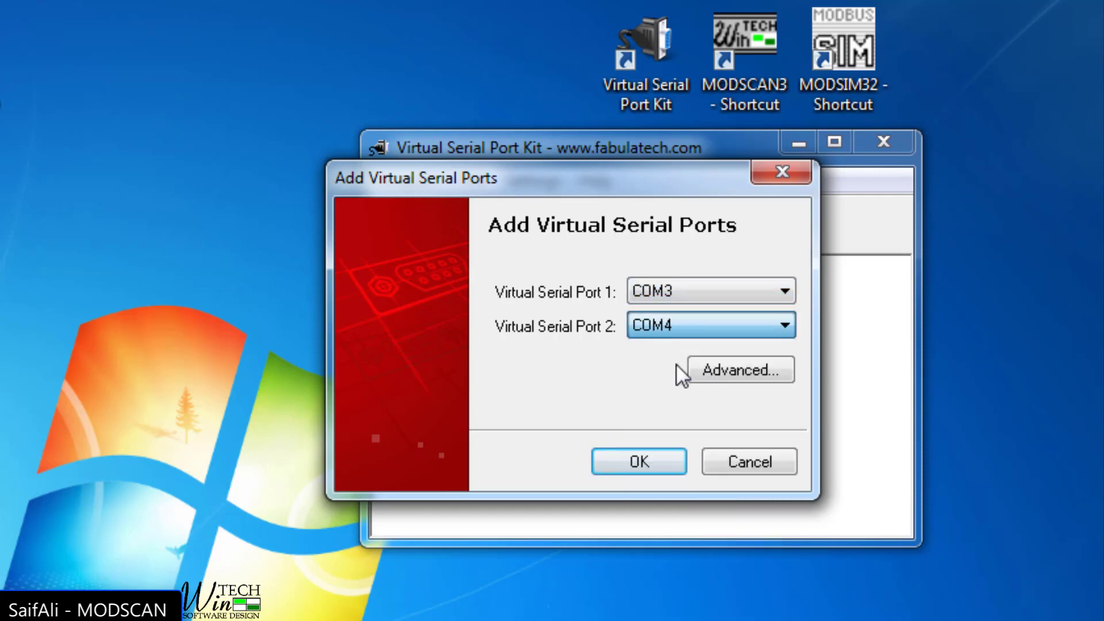
left_click(627, 464)
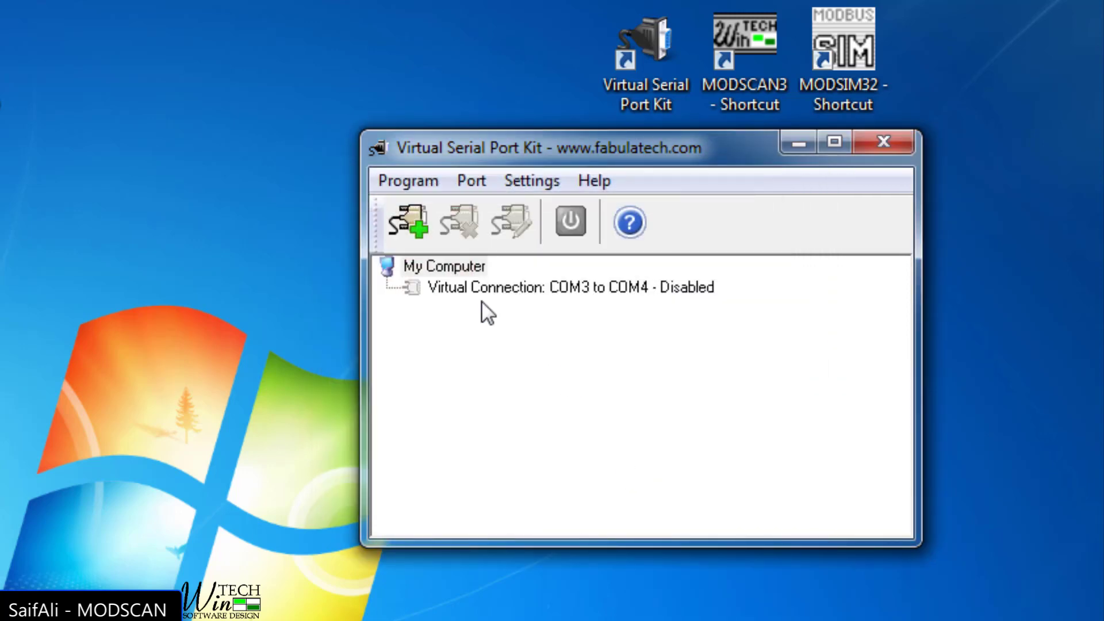
Examine the general and pinout properties of the COM3 to COM4 virtual connection, and close them unchanged.
left_click(582, 291)
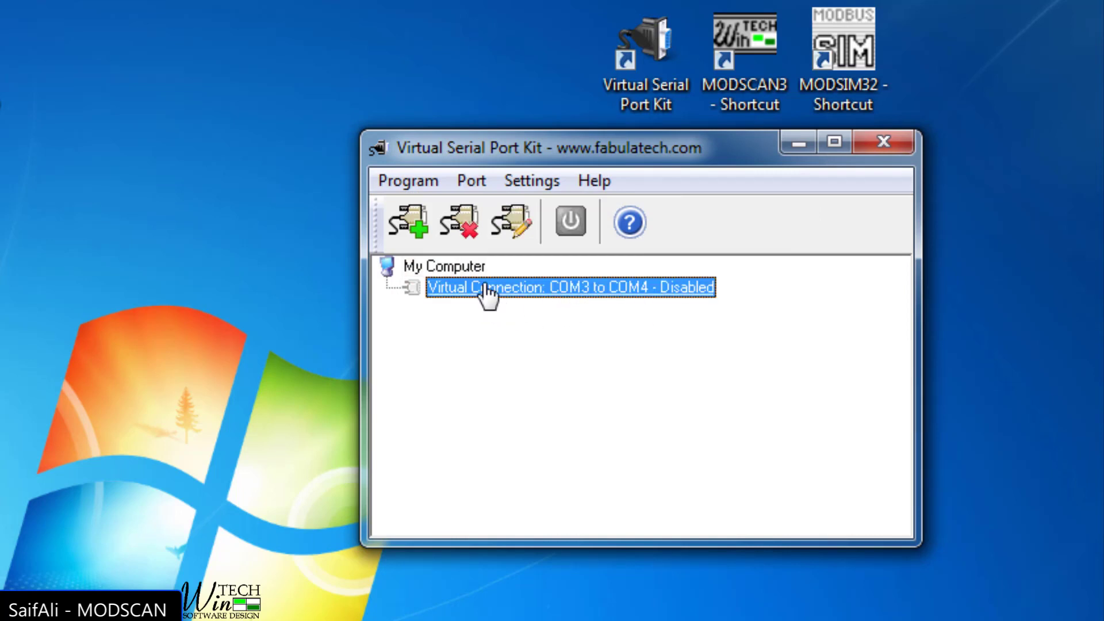
left_click(512, 223)
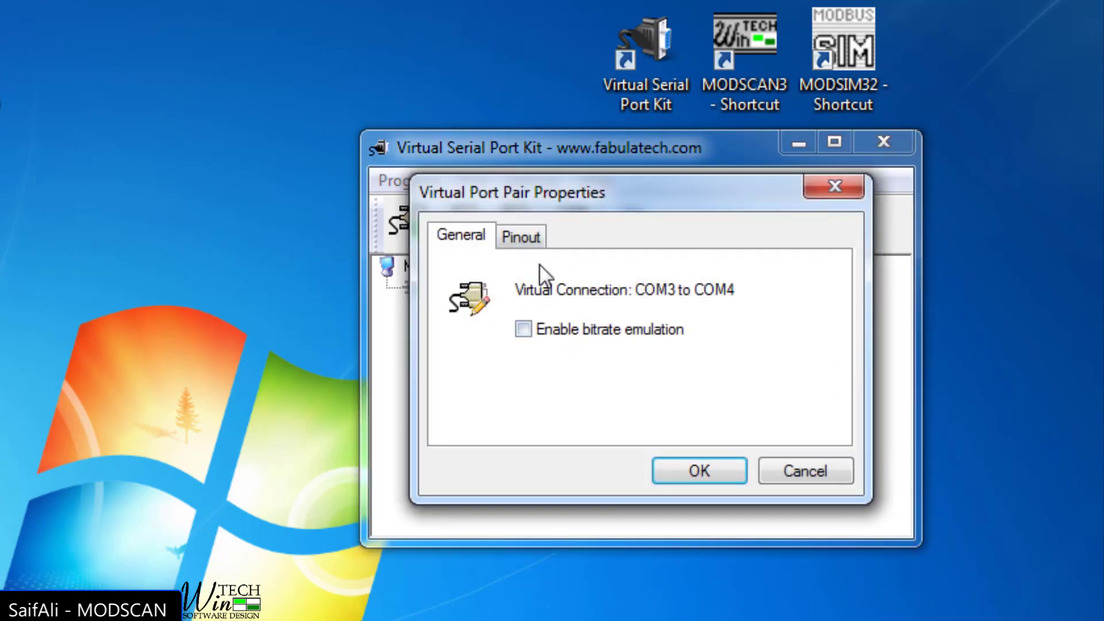
left_click(517, 237)
left_click(463, 234)
left_click(834, 186)
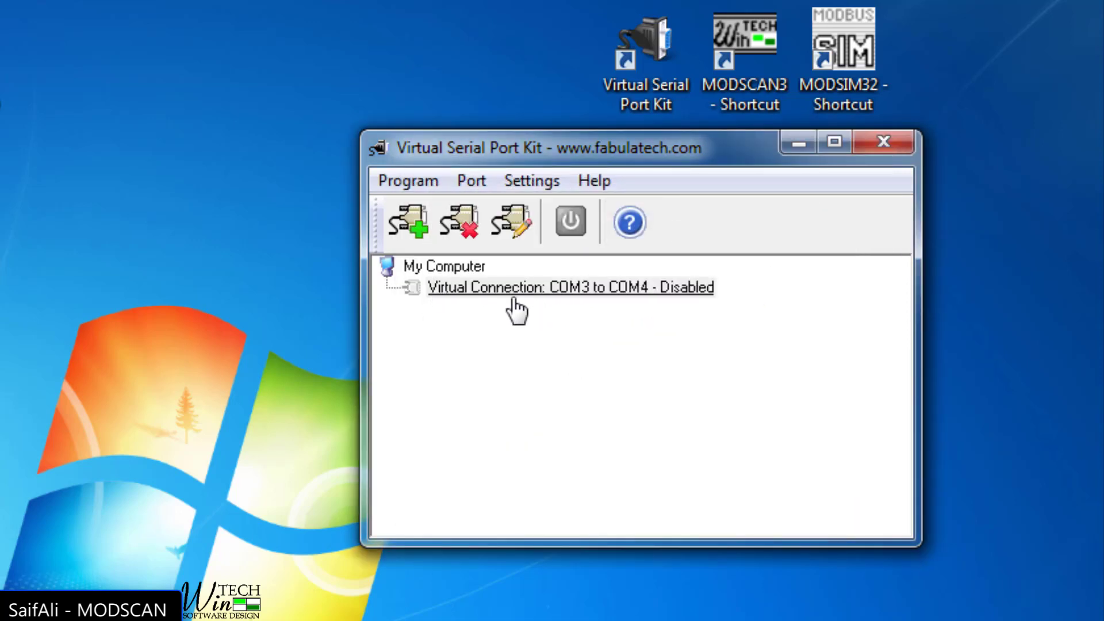
Enable the virtual ports for the COM3 to COM4 connection.
left_click(555, 290)
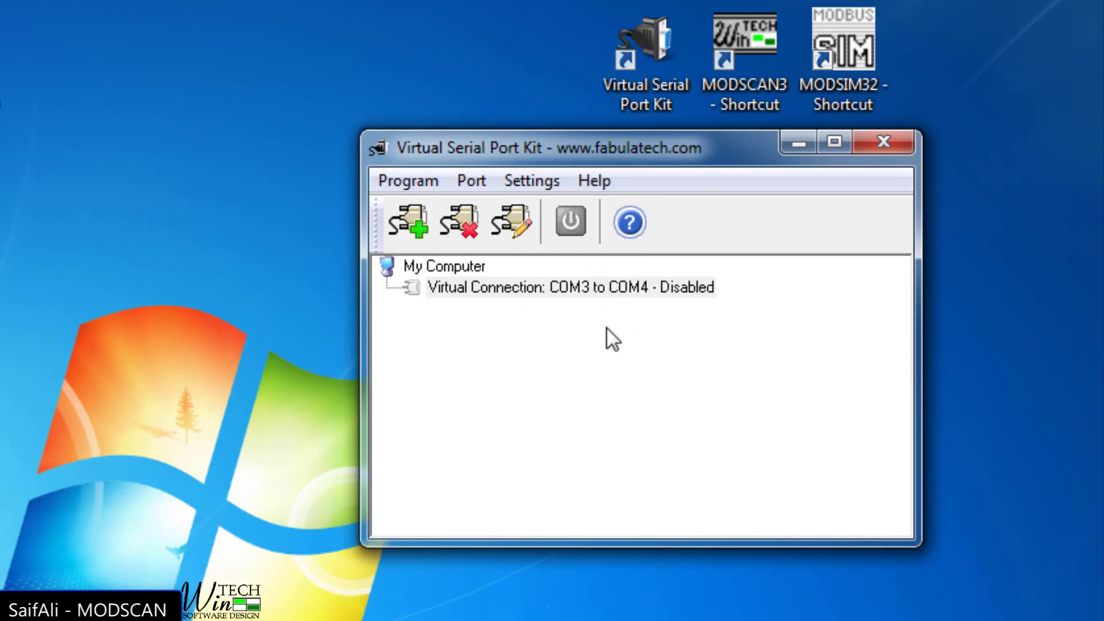
left_click(570, 224)
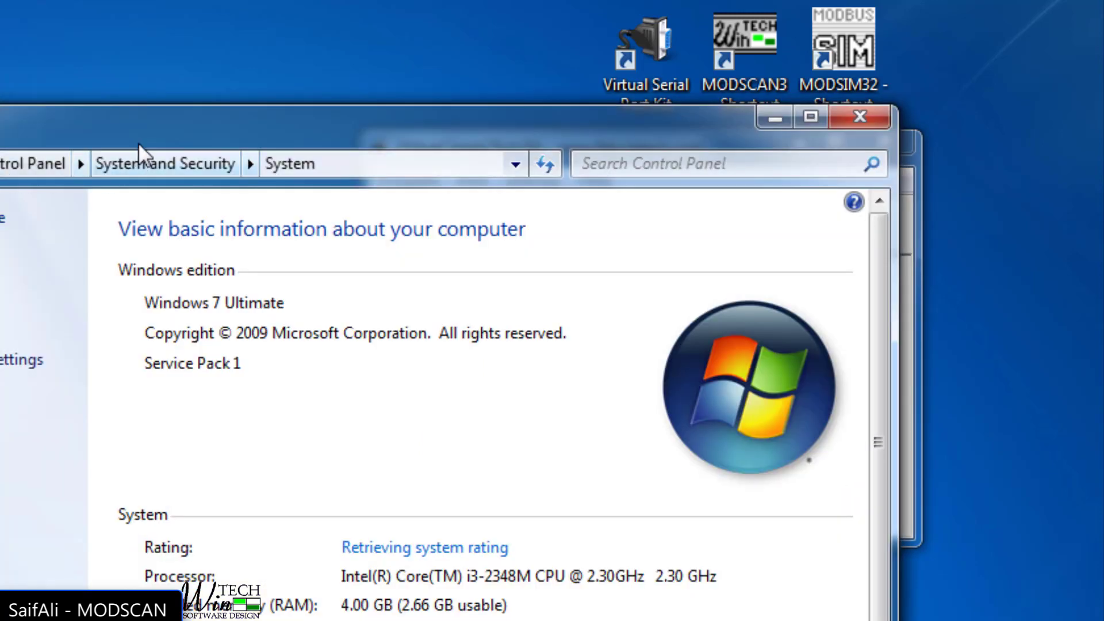
Open Device Manager from the System window and expand Ports (COM & LPT) to inspect the FabulaTech virtual serial ports.
left_click_drag(140, 153, 372, 153)
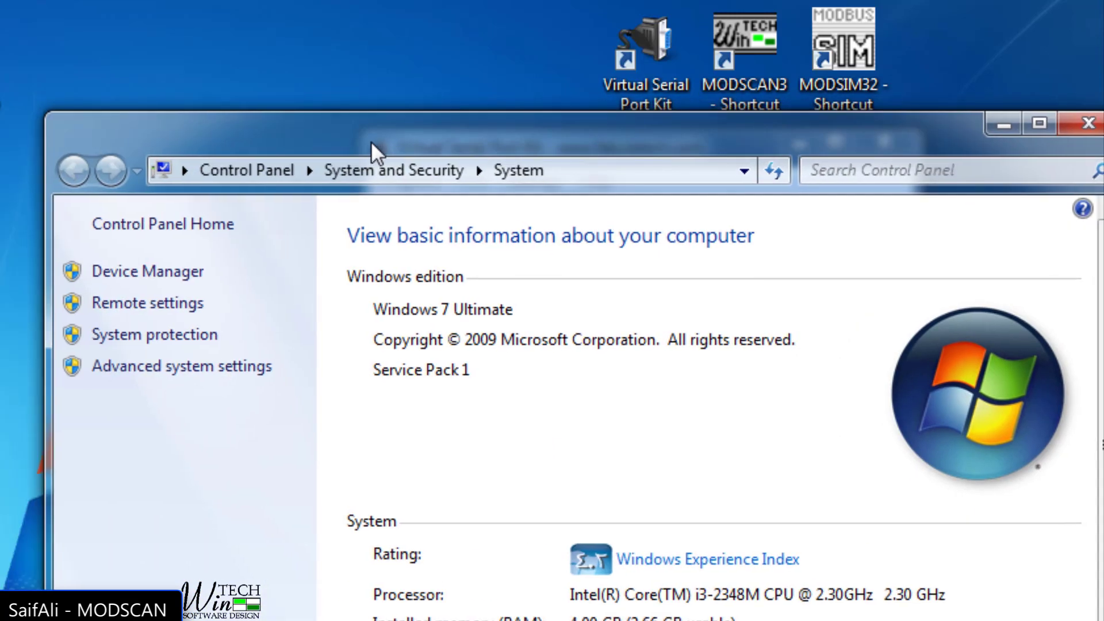
left_click(199, 273)
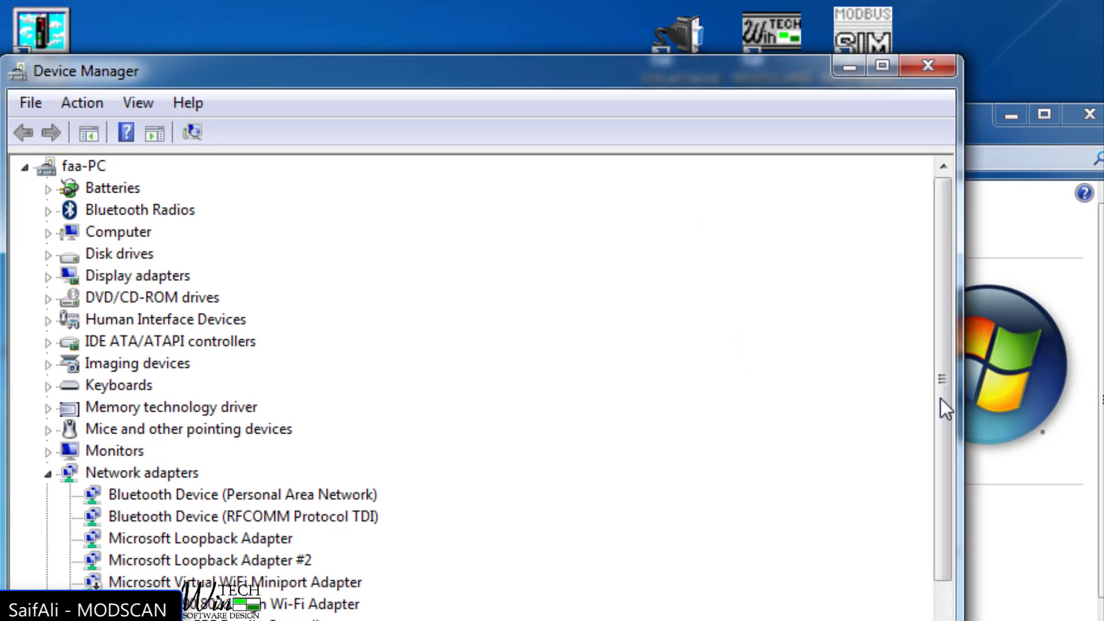
left_click_drag(940, 398, 961, 536)
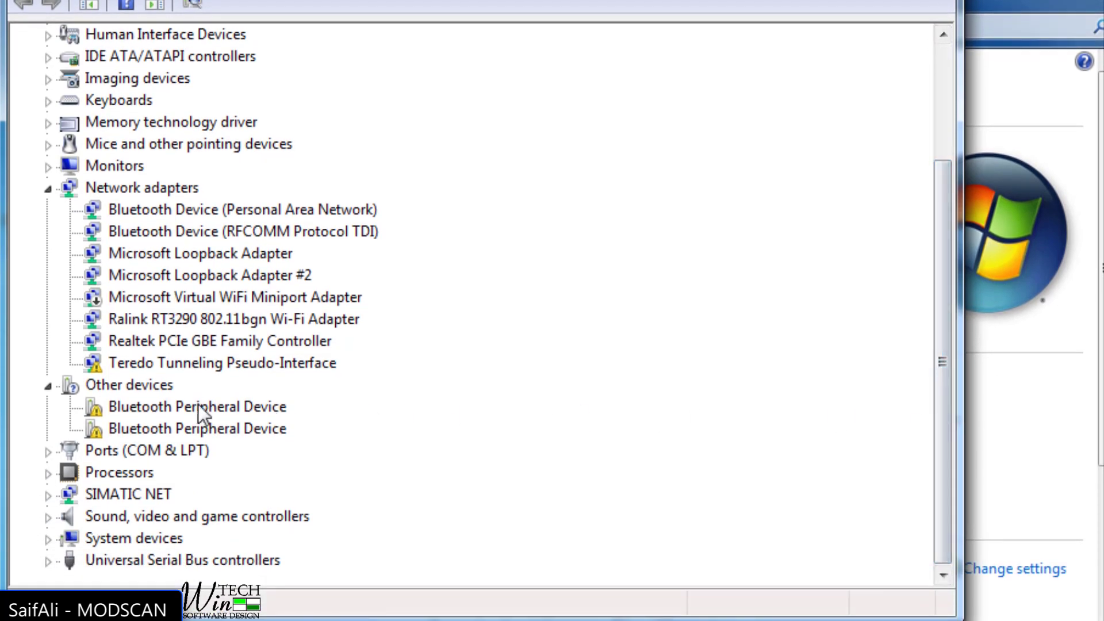
left_click(116, 452)
left_click(48, 451)
left_click(115, 474)
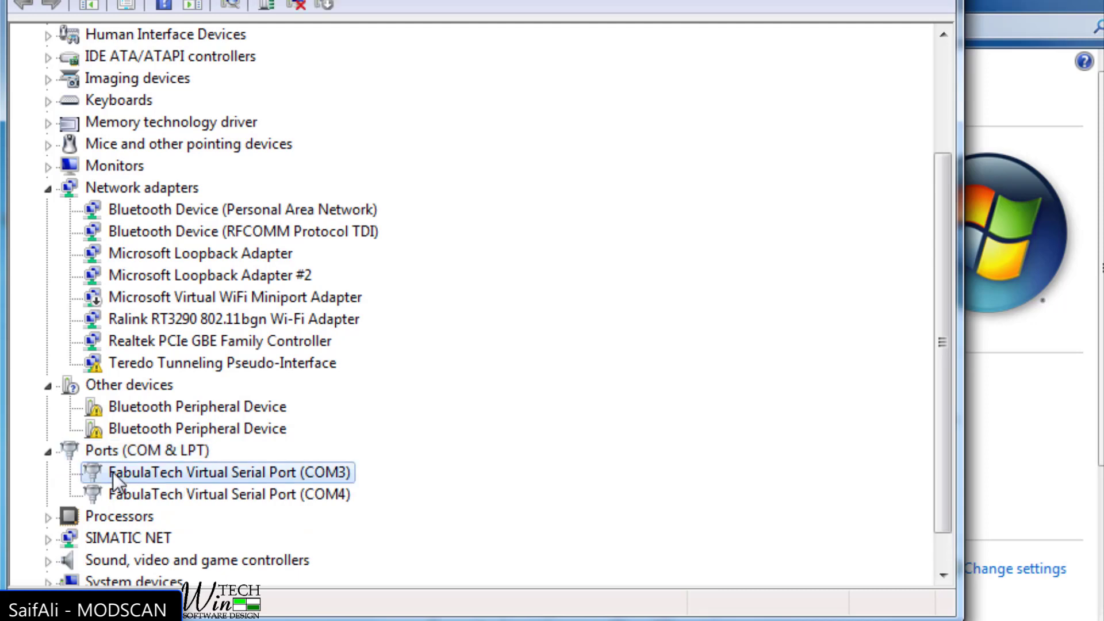
Compare the COM3 and COM4 entries in Device Manager with the connection in Virtual Serial Port Kit, and close Device Manager.
key("alt+Tab")
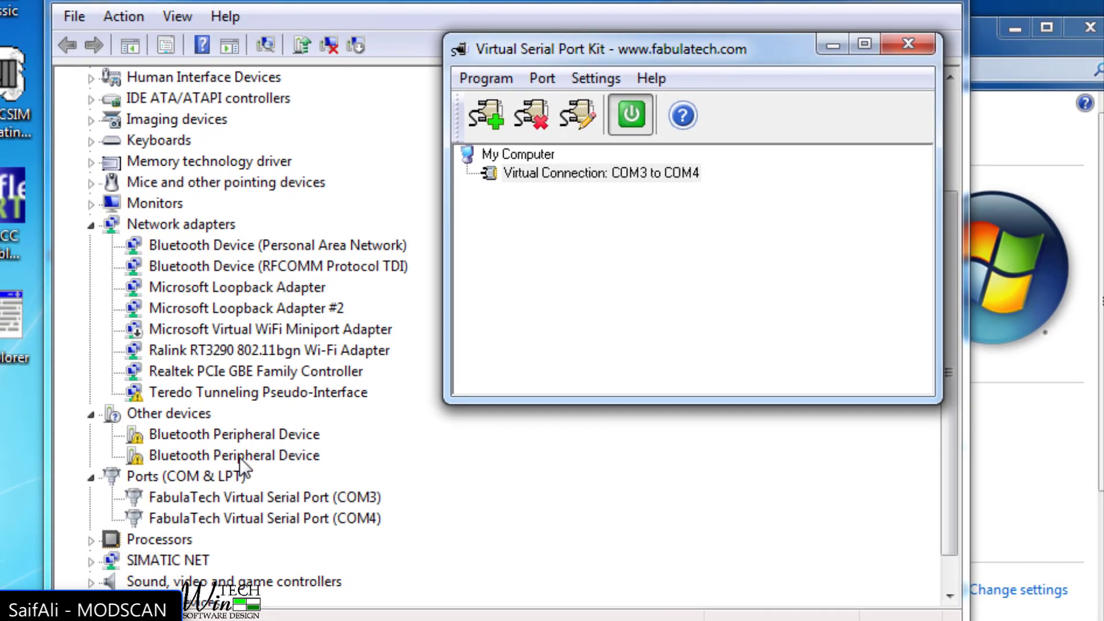
left_click(218, 497)
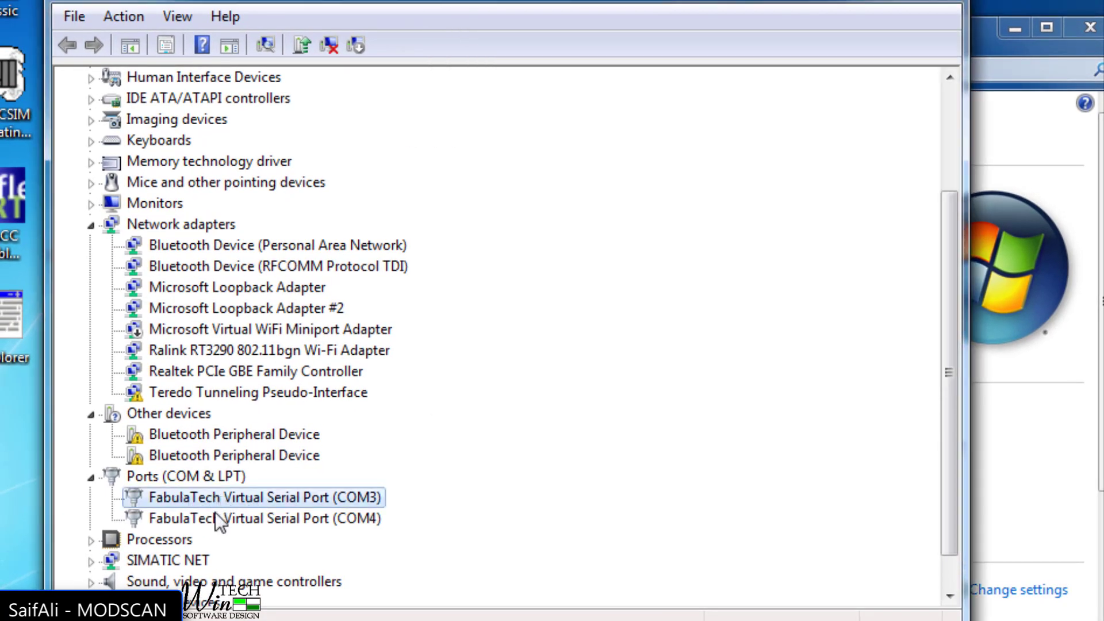
left_click(184, 515)
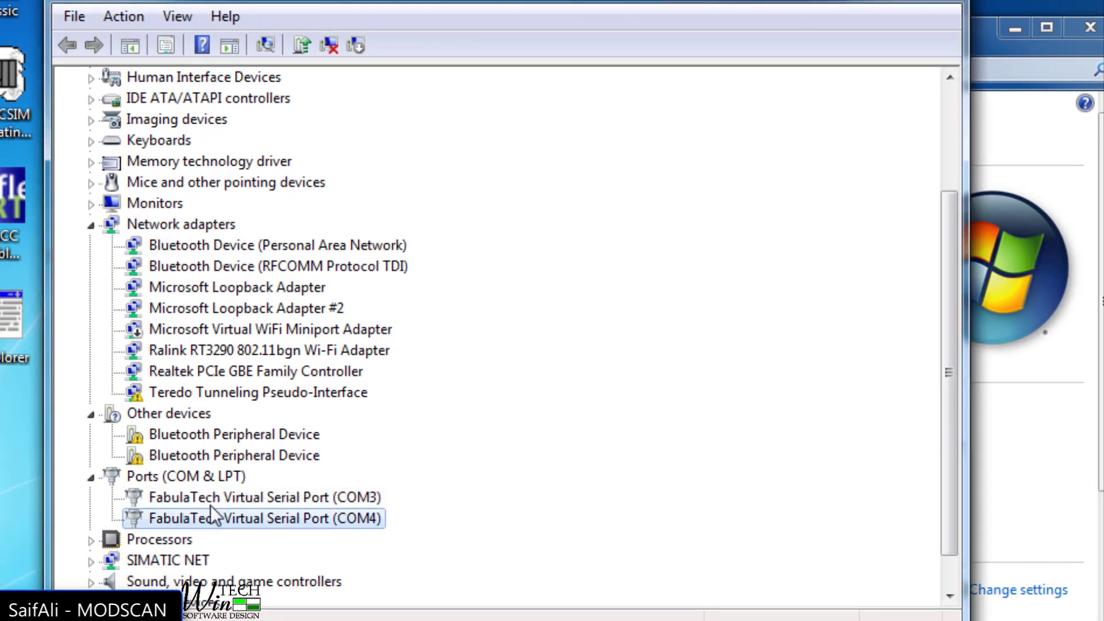
left_click(205, 499)
left_click(213, 518)
left_click(892, 2)
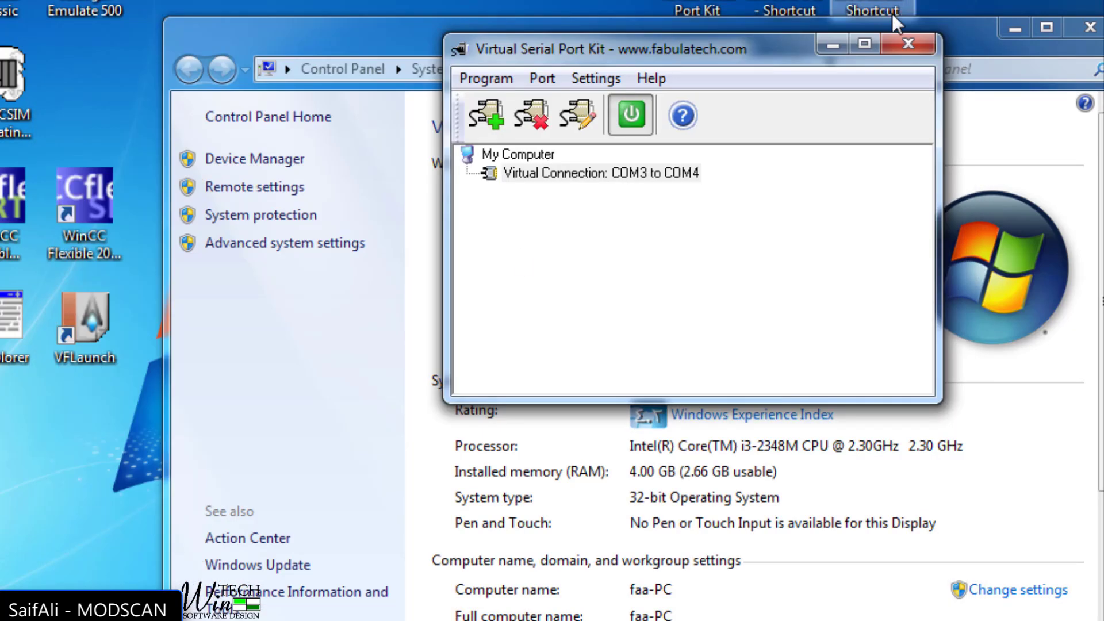
View the version and license information of Virtual Serial Port Kit.
left_click_drag(639, 50, 594, 45)
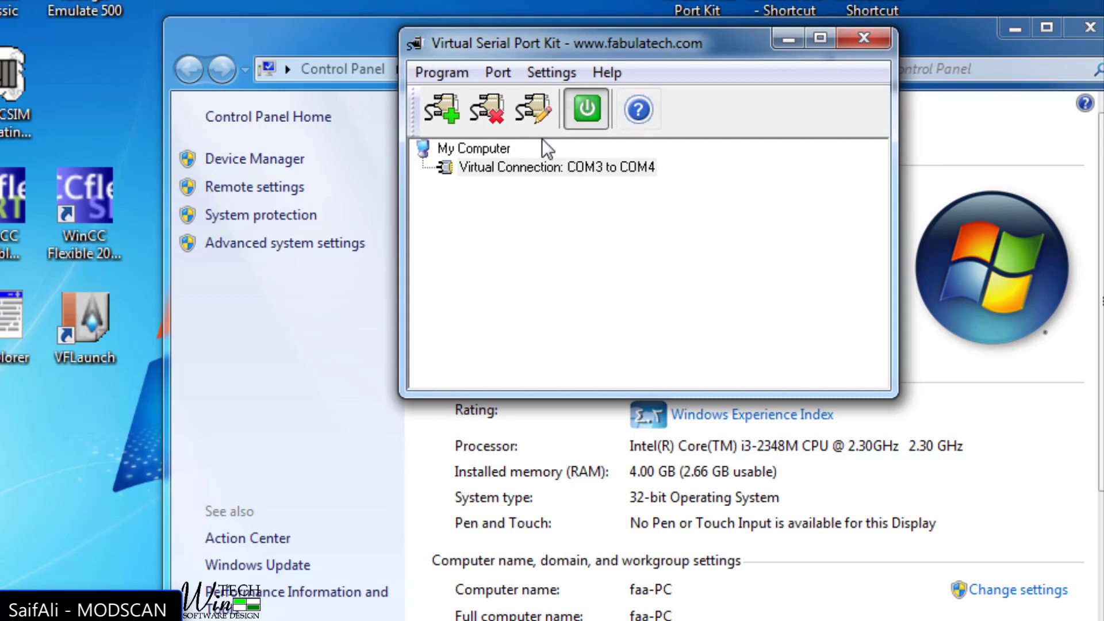
left_click(607, 72)
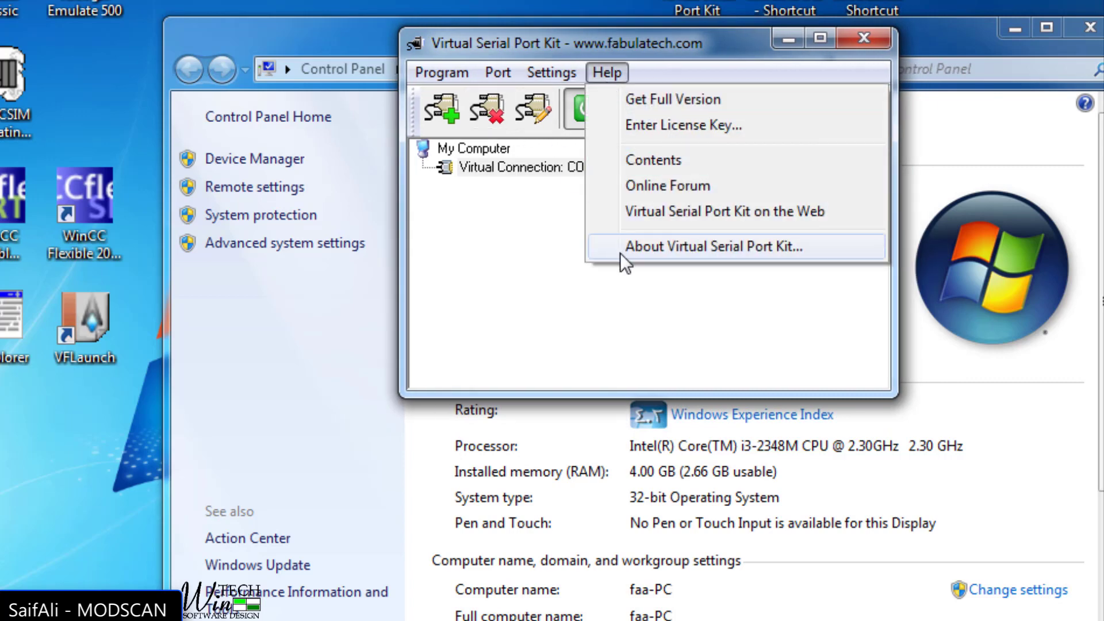
left_click(641, 249)
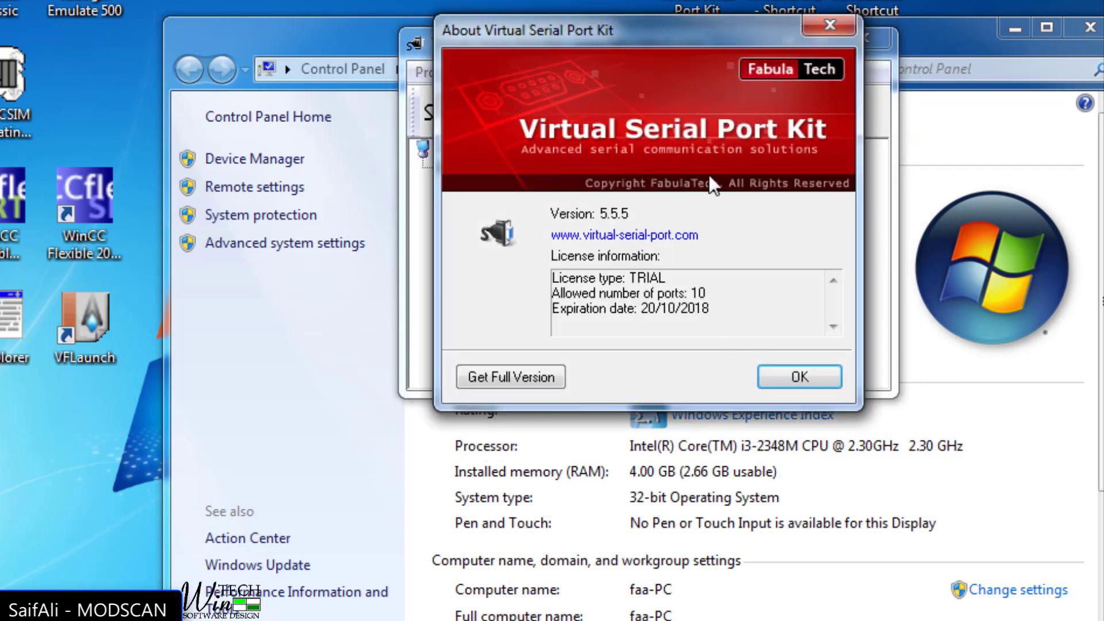
Dismiss the About dialog and clear the Virtual Serial Port Kit and System windows from the desktop.
left_click_drag(768, 35, 713, 36)
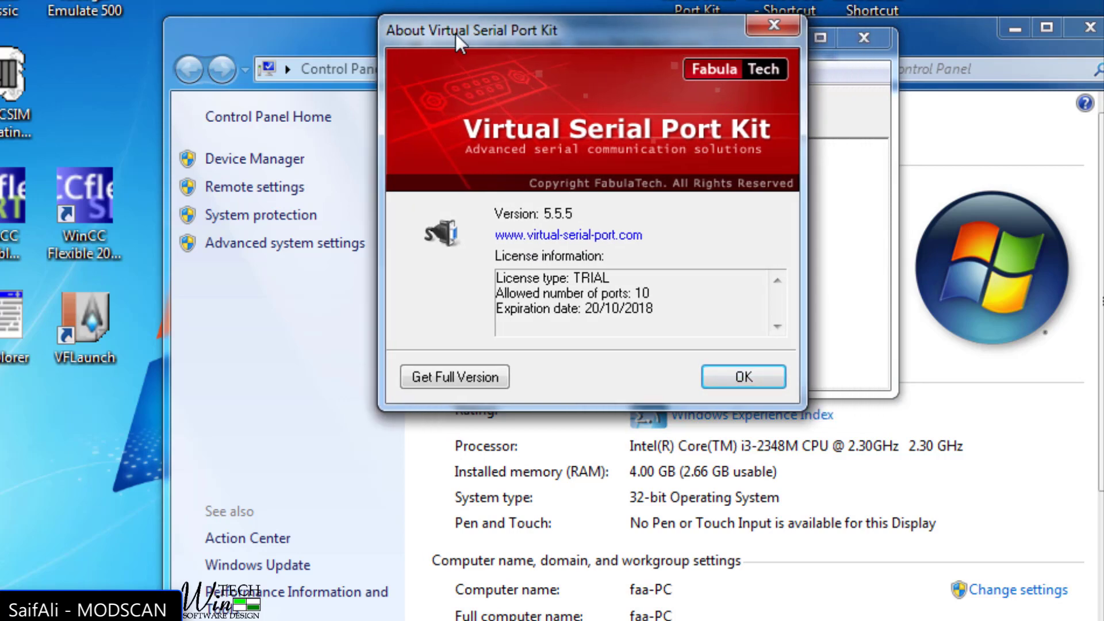
left_click(774, 25)
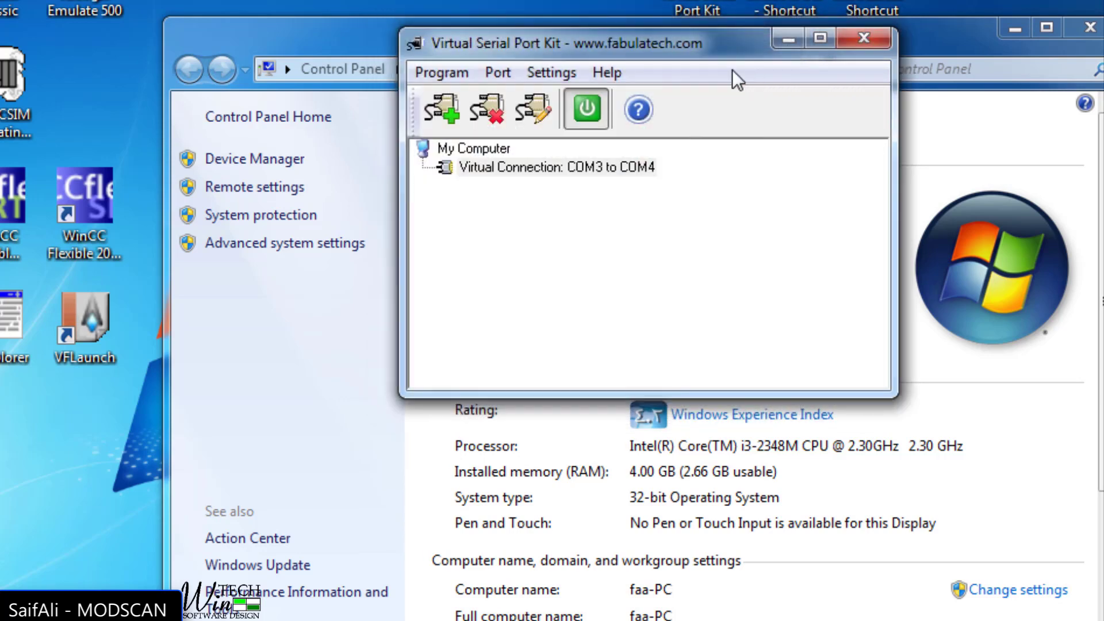
left_click(797, 39)
left_click_drag(861, 39, 565, 43)
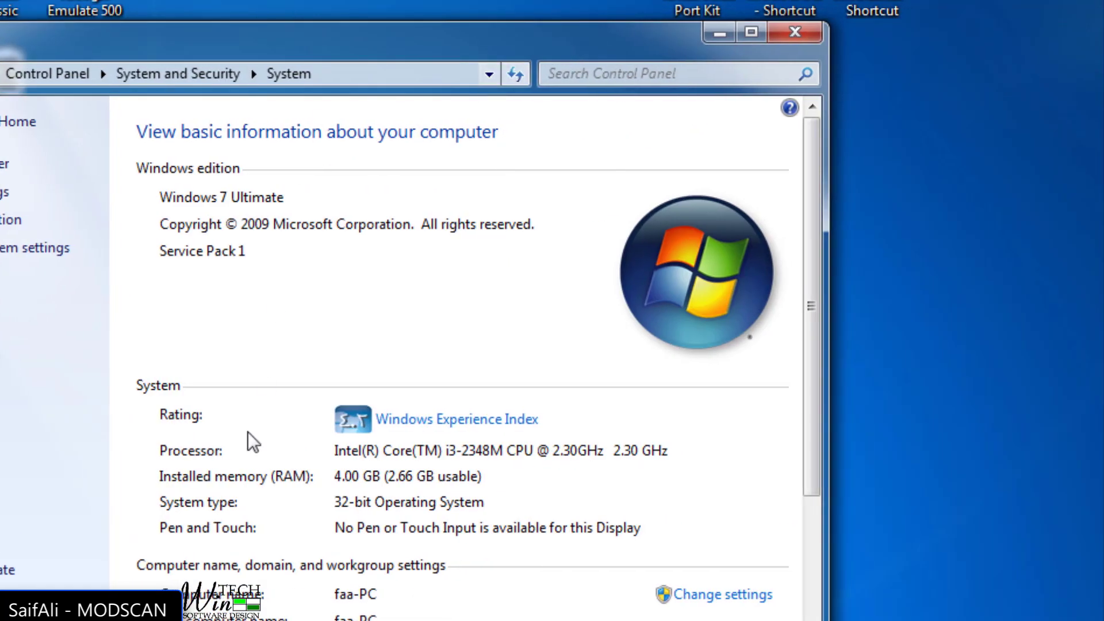
left_click(801, 31)
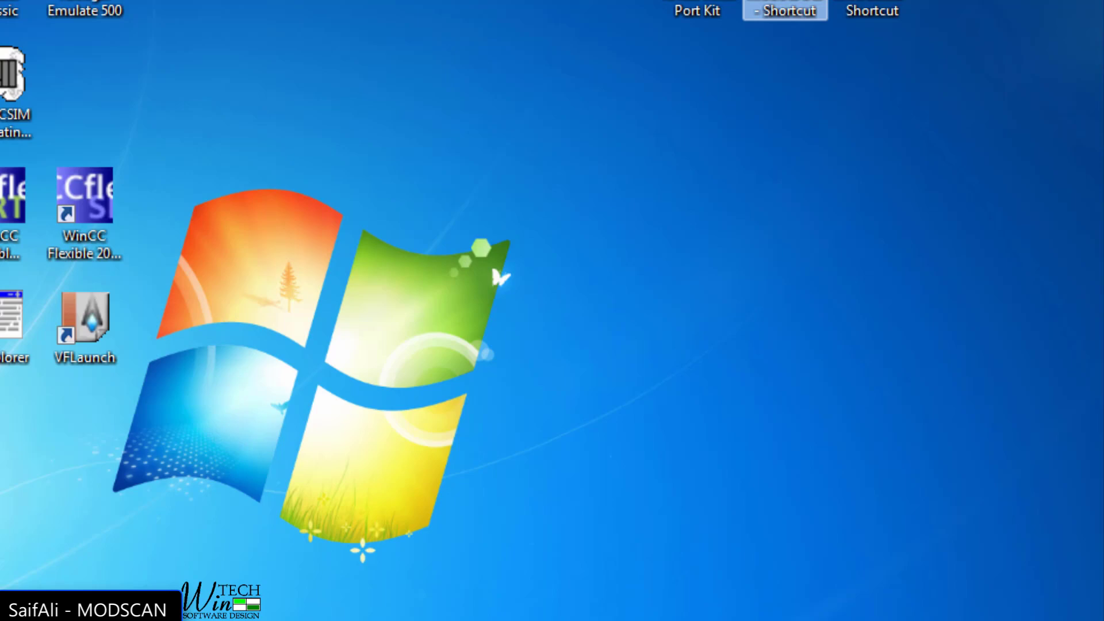
Launch ModScan32 from its desktop shortcut and choose Direct Connection to COM3 in the connection details.
double_click(785, 3)
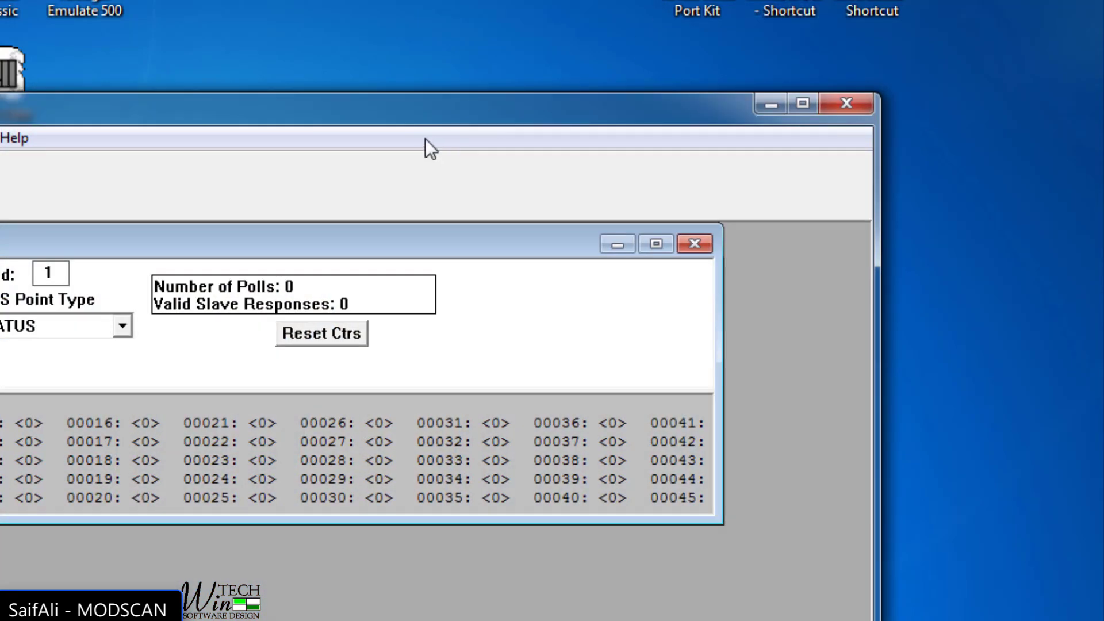
left_click_drag(469, 107, 659, 21)
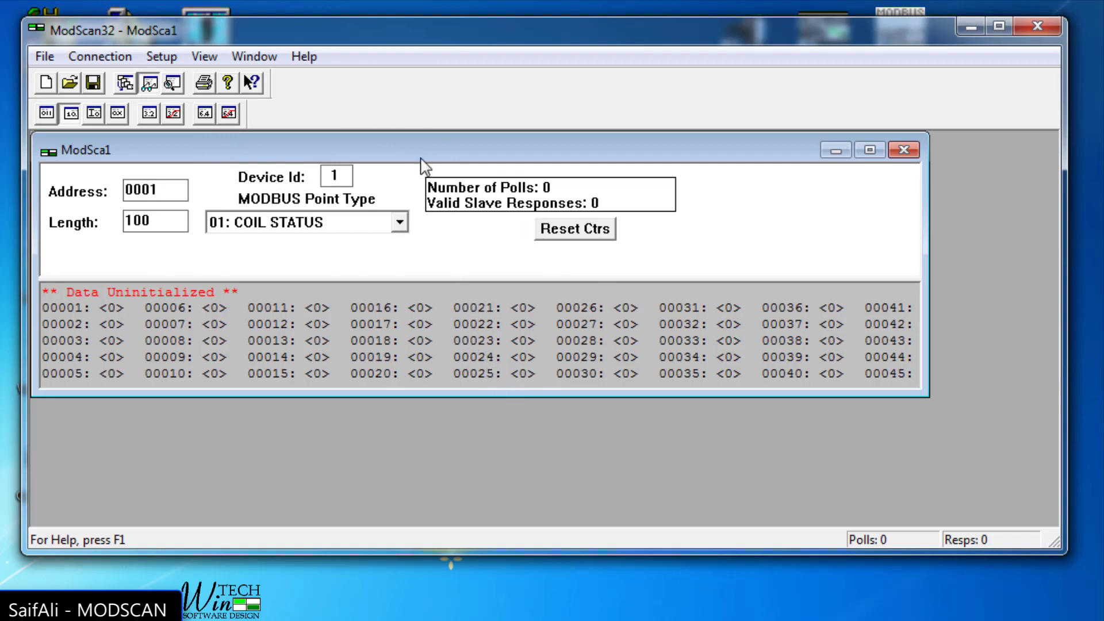
left_click(113, 60)
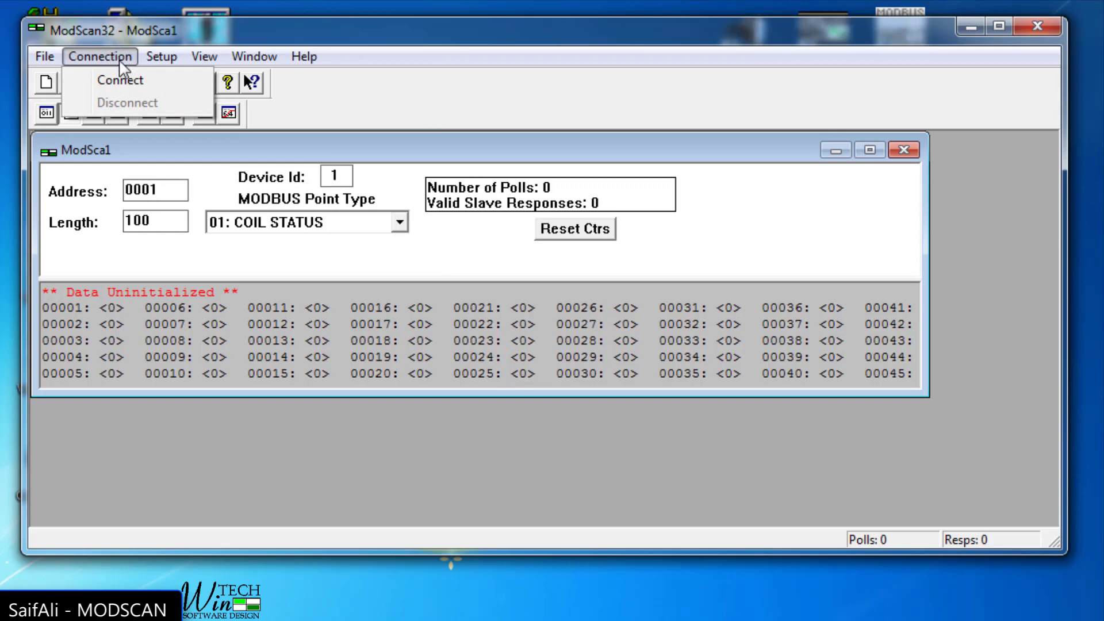
left_click(120, 80)
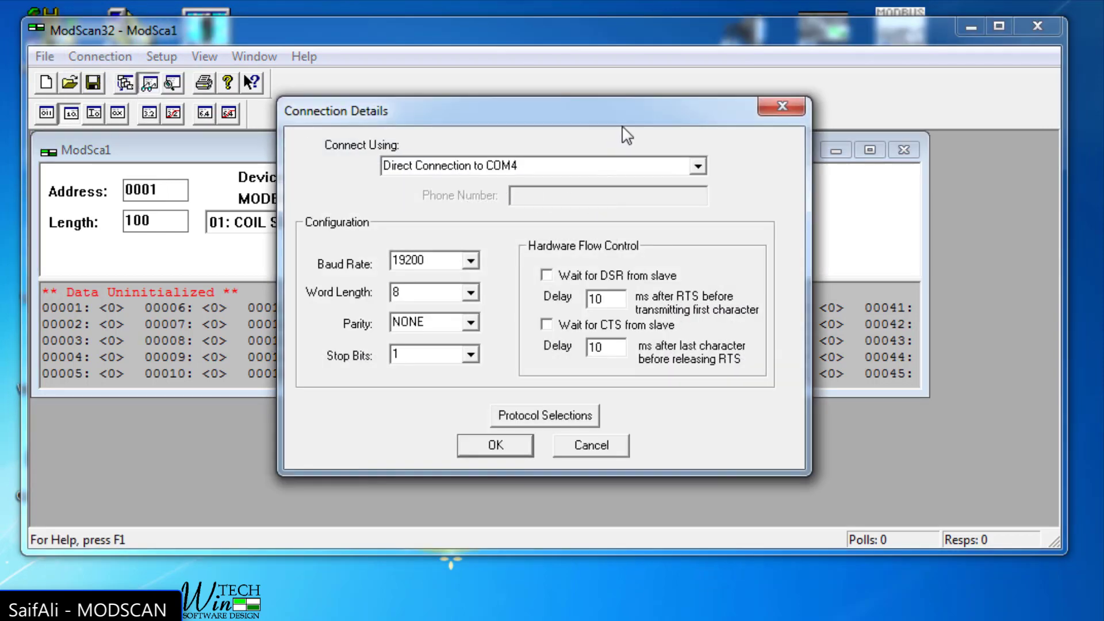
left_click_drag(620, 117, 603, 99)
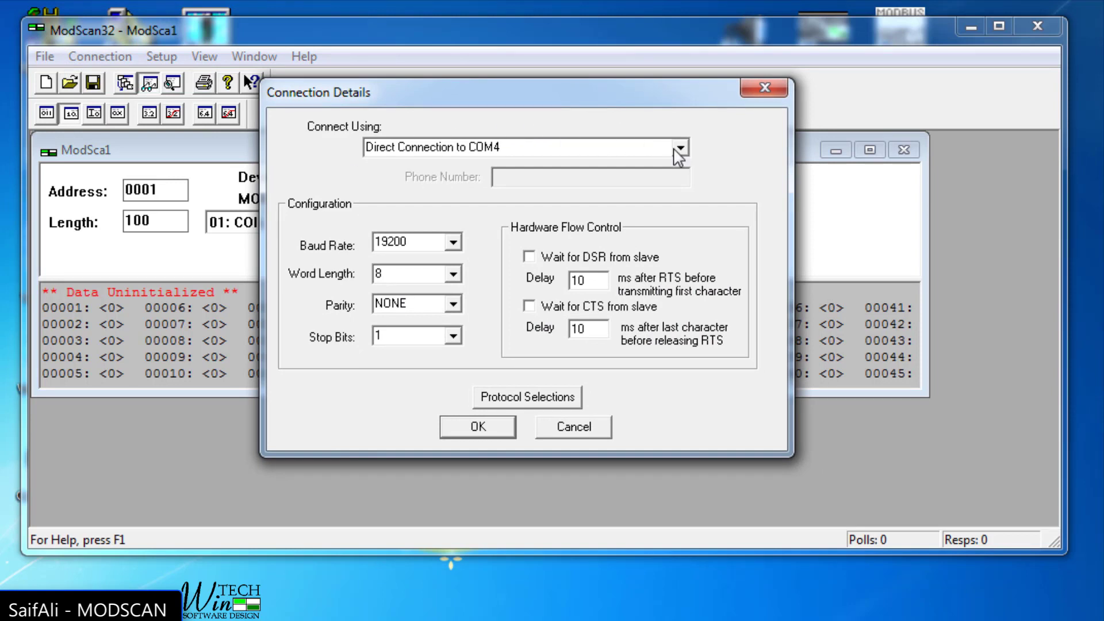
left_click(680, 148)
left_click(682, 169)
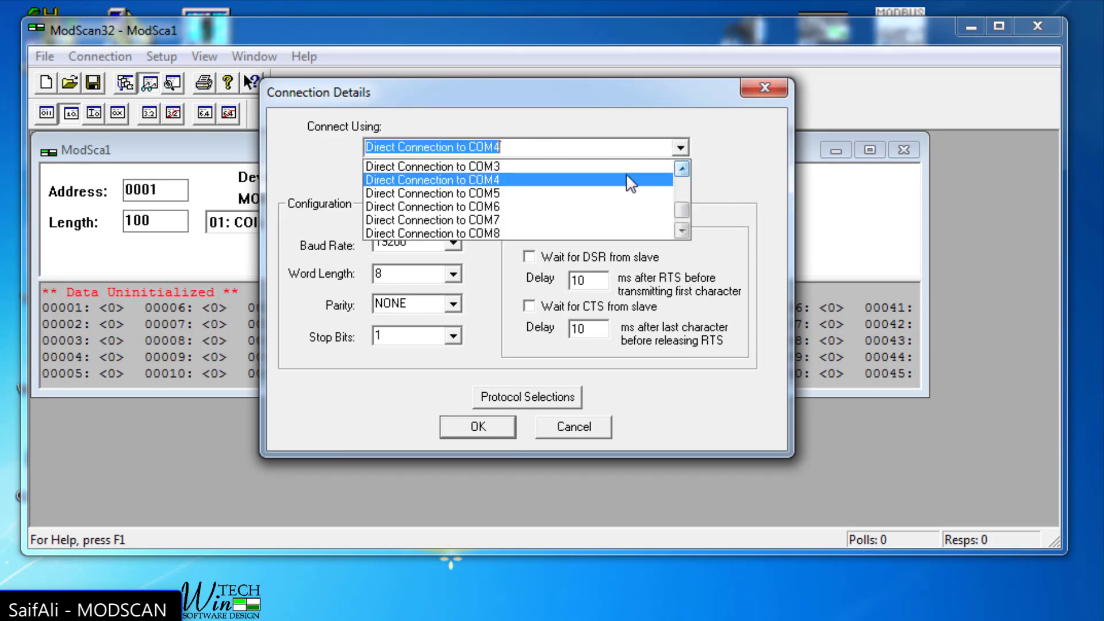
left_click(605, 169)
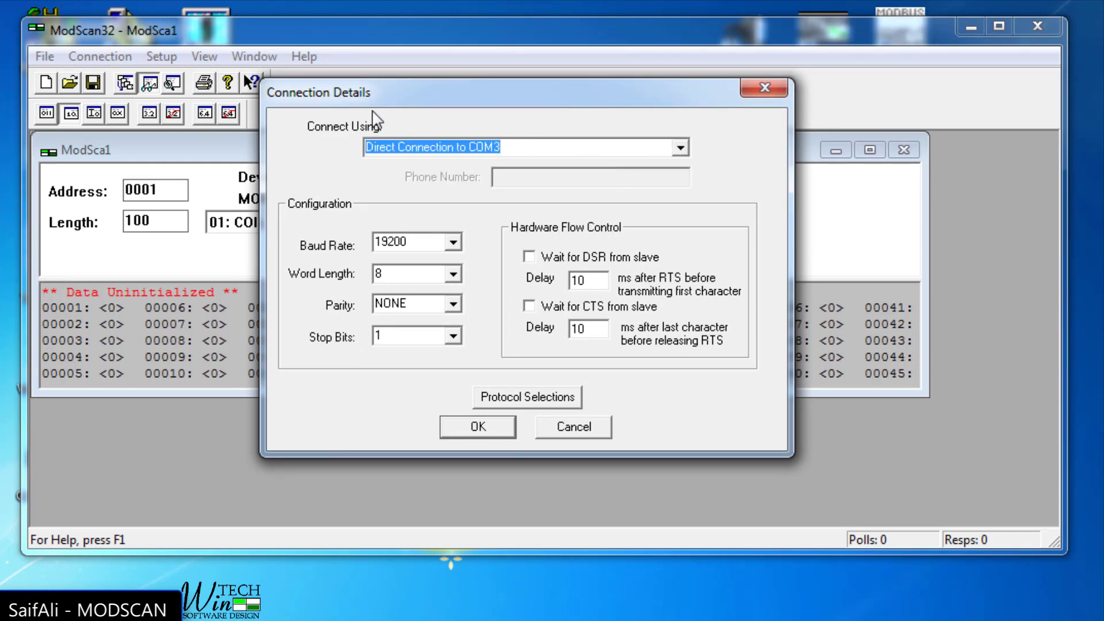
Check the COM3 to COM4 virtual connection in Virtual Serial Port Kit and return to the ModScan32 connection details.
key("alt+Tab")
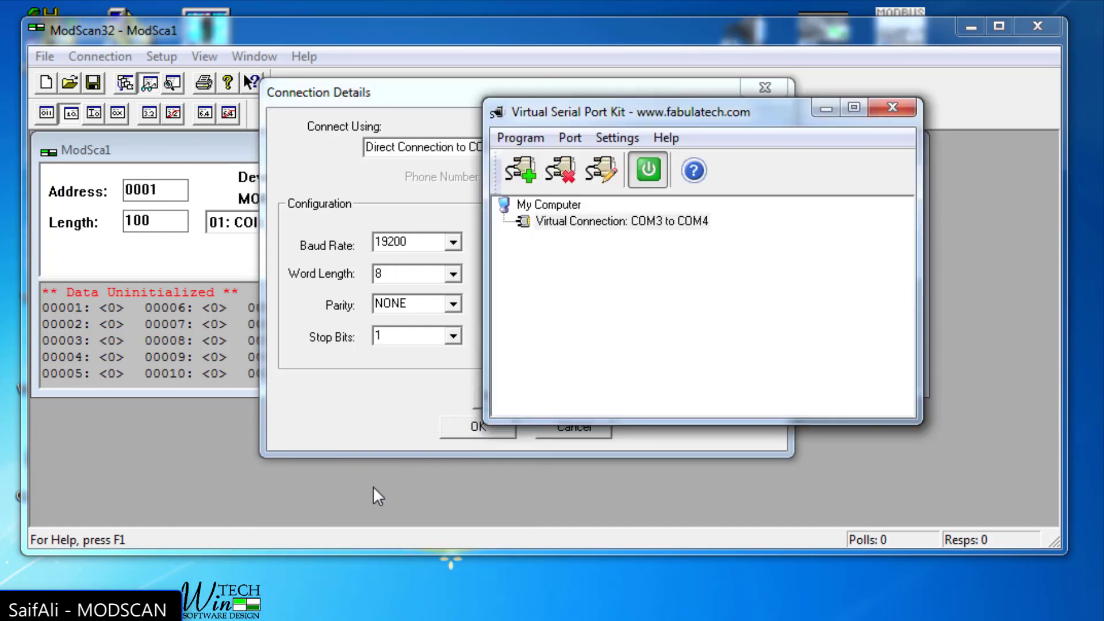
left_click(830, 107)
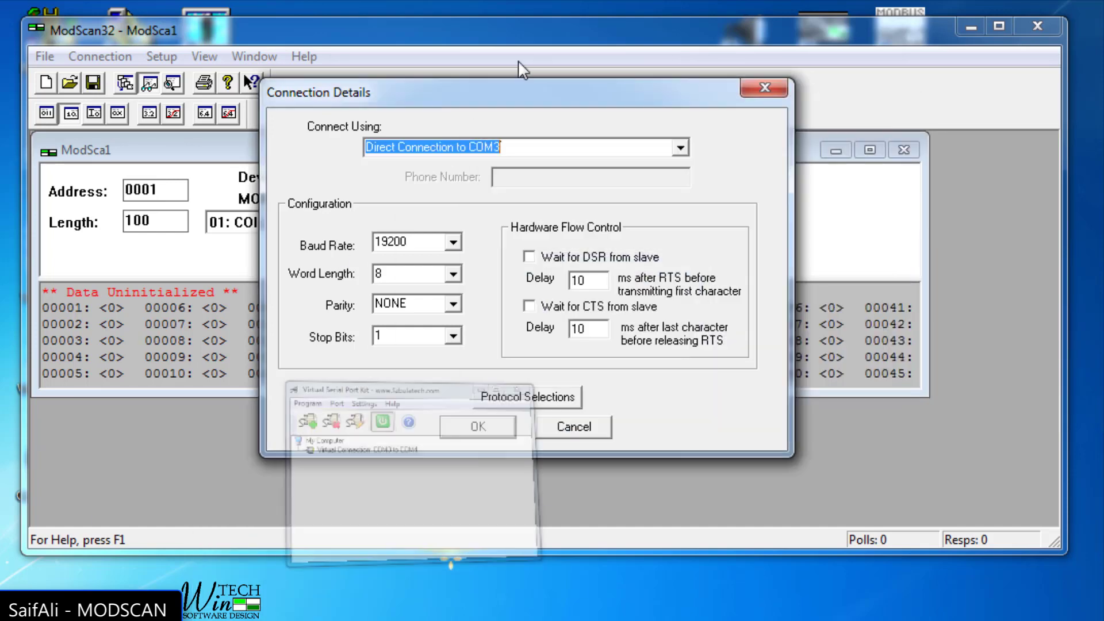
left_click(525, 147)
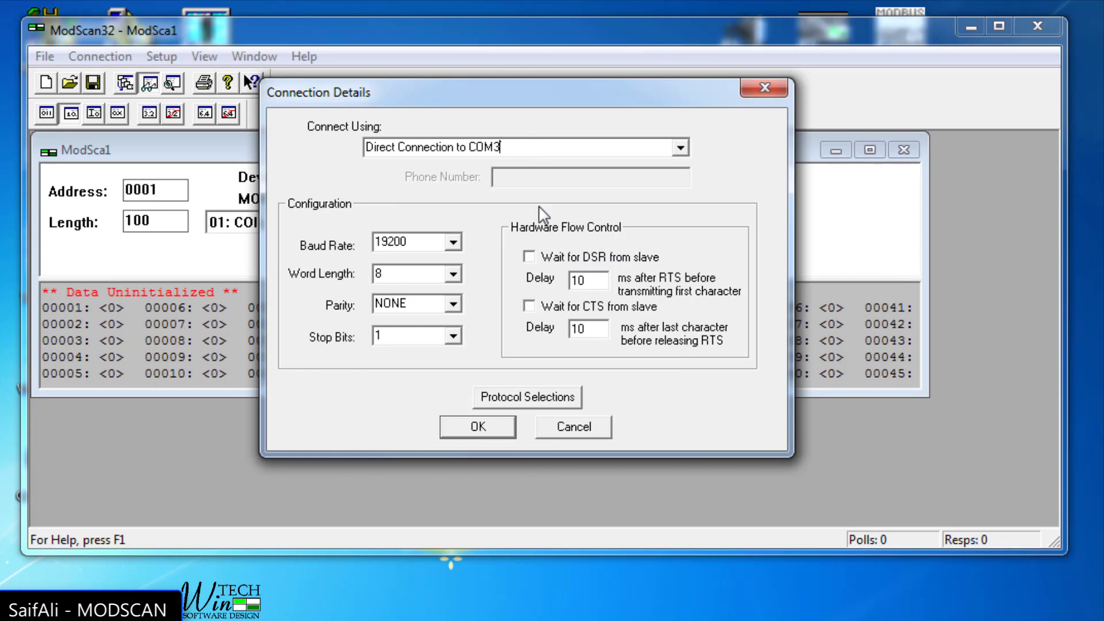
Connect ModScan32 over COM3 with 19200 baud, word length 8, parity NONE and 1 stop bit.
left_click(453, 243)
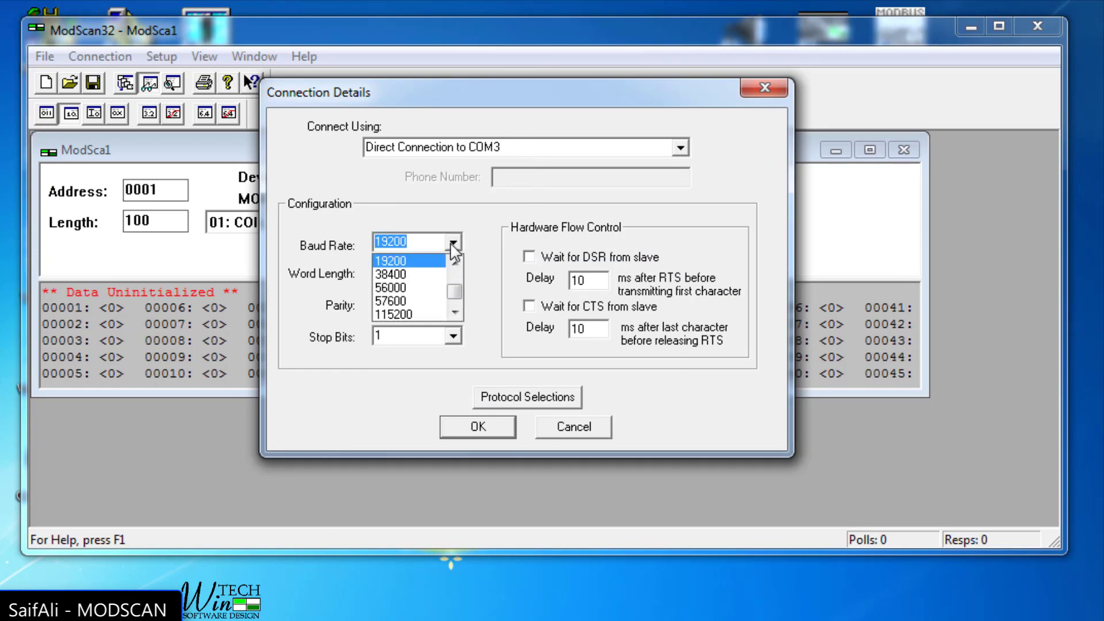
left_click(452, 244)
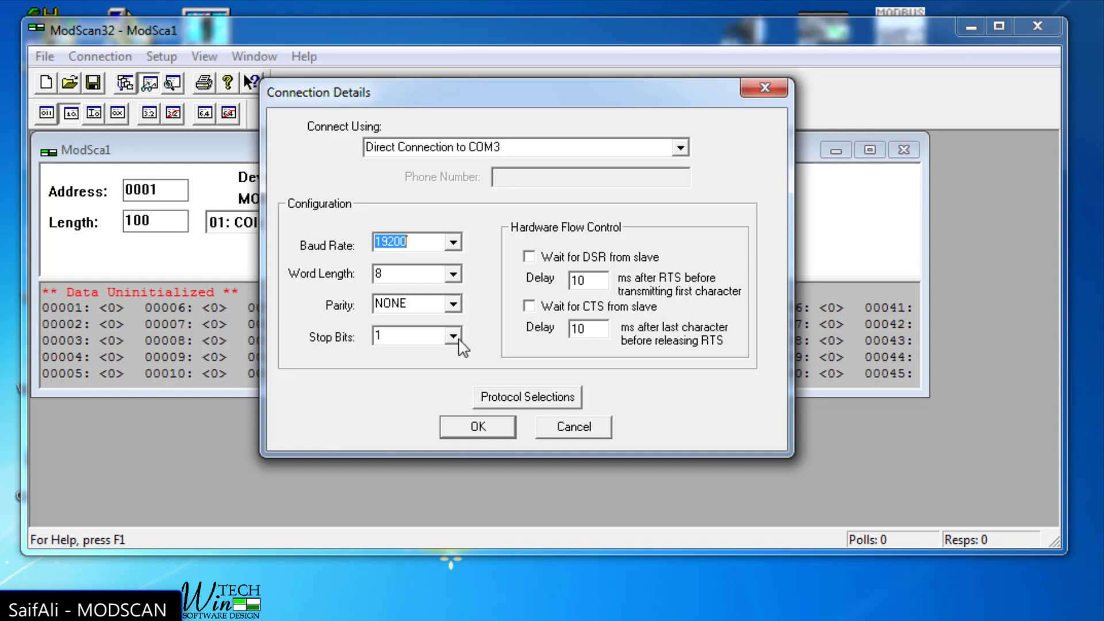
left_click(480, 427)
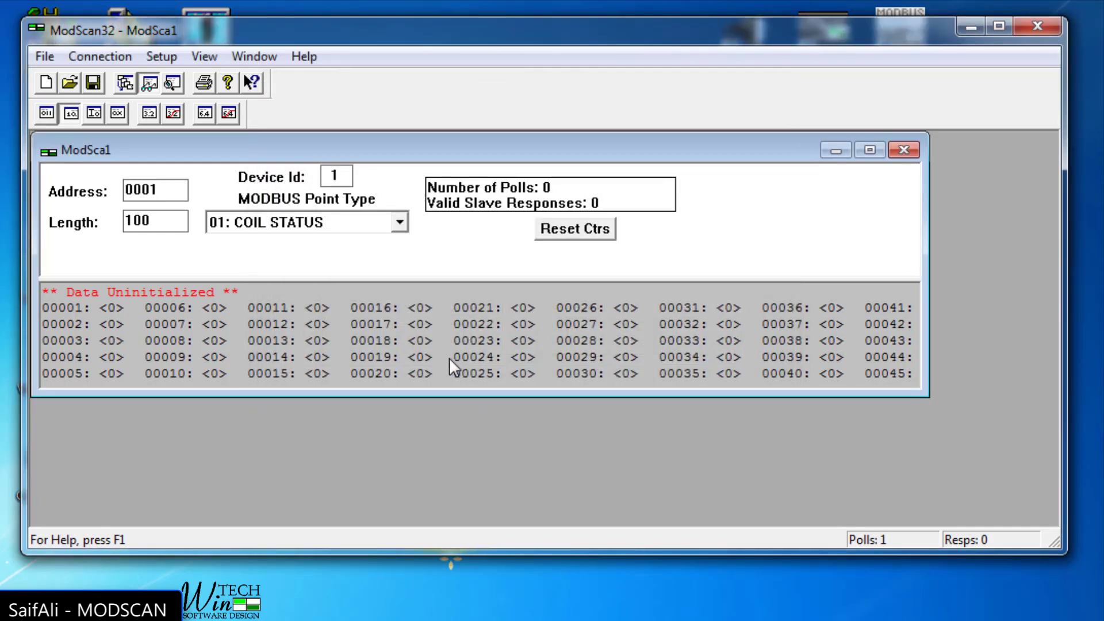
Set the MODBUS point type to 04: INPUT REGISTER and the Device Id to 22.
left_click(401, 223)
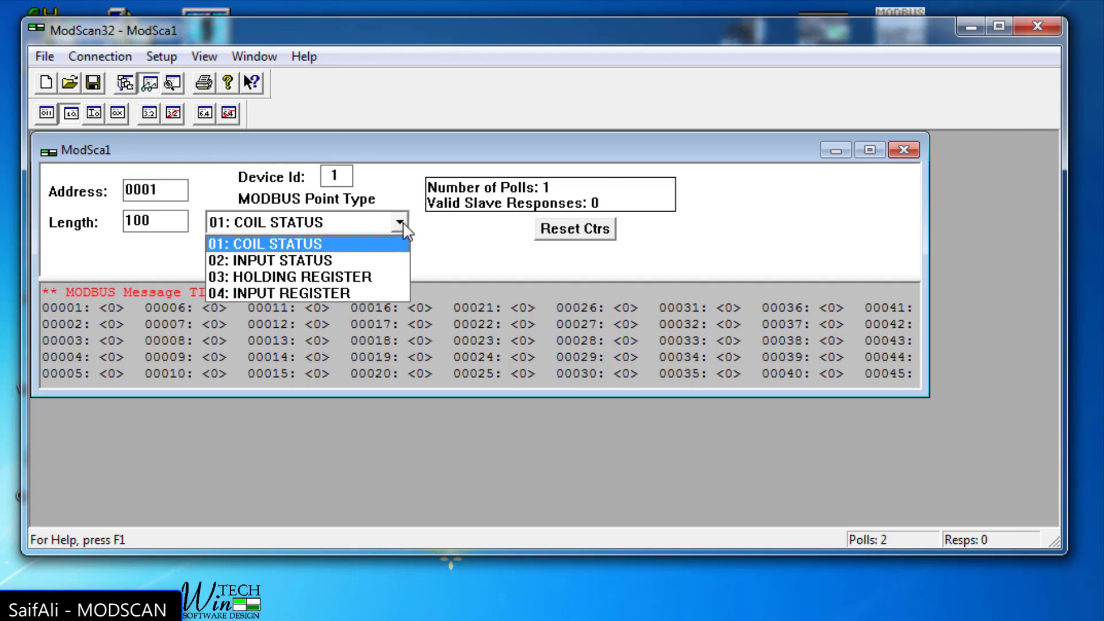
left_click(371, 295)
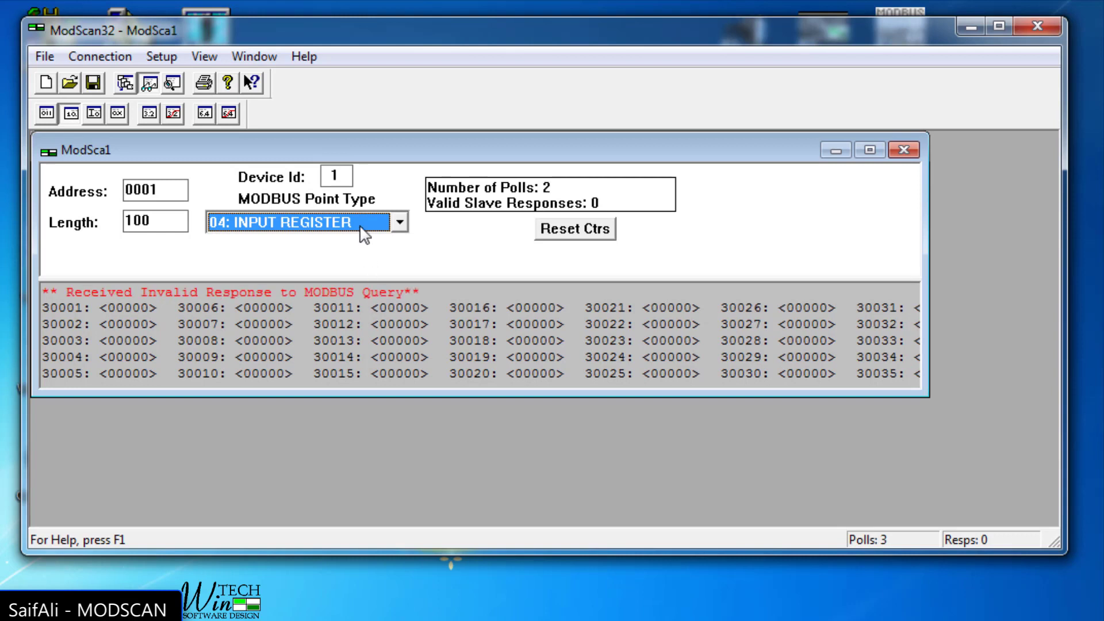
left_click(338, 176)
double_click(337, 176)
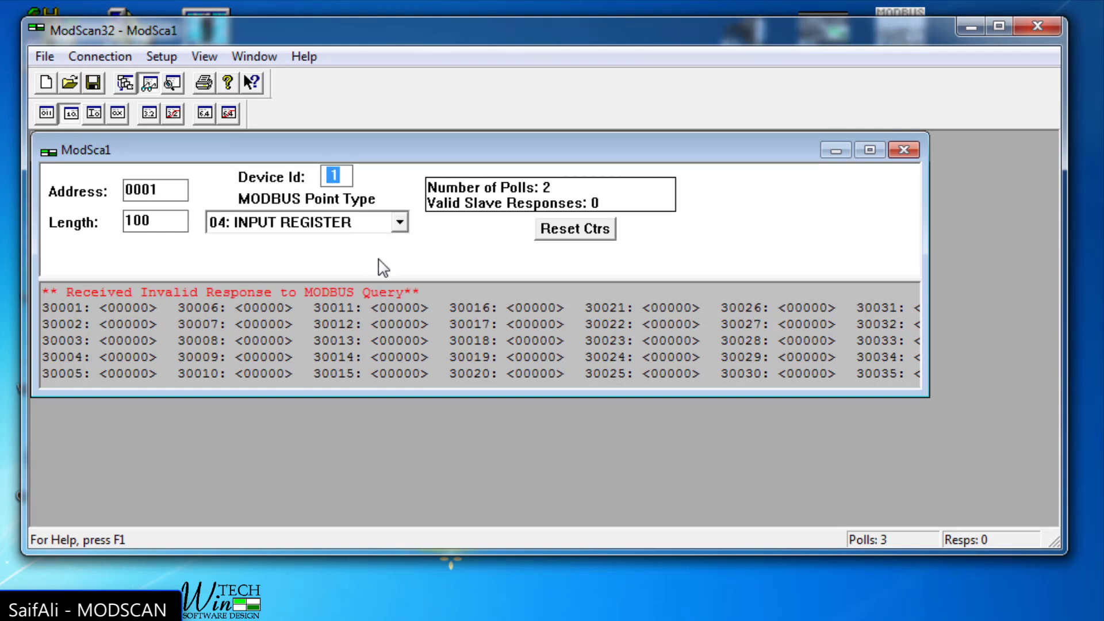
type("22")
Set the polled register address to 19 and the length to 1.
left_click_drag(175, 190, 124, 190)
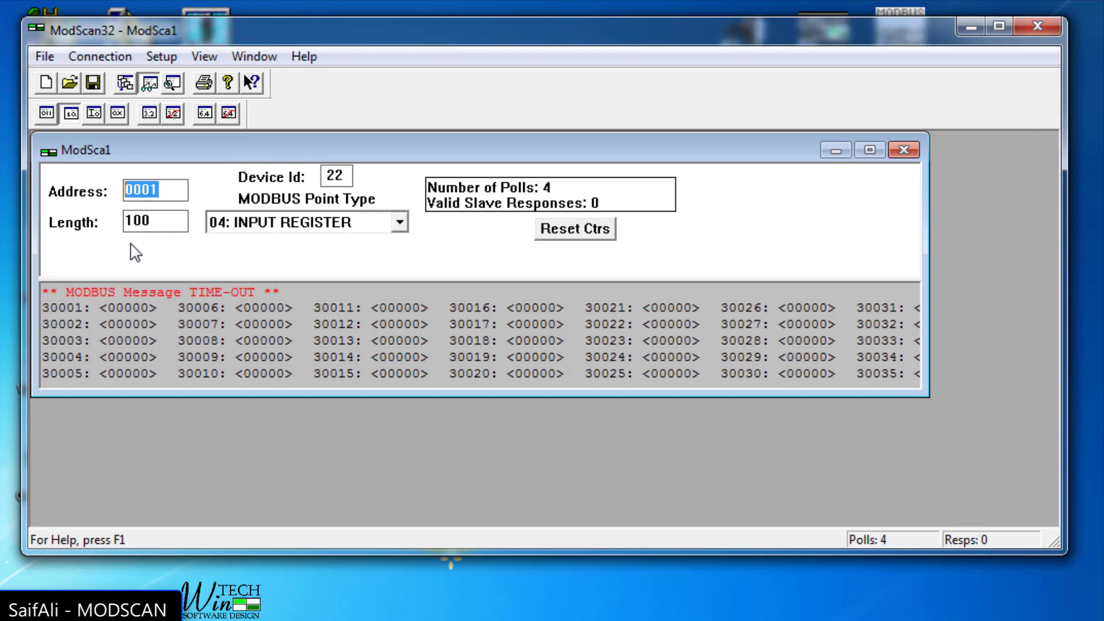
type("19")
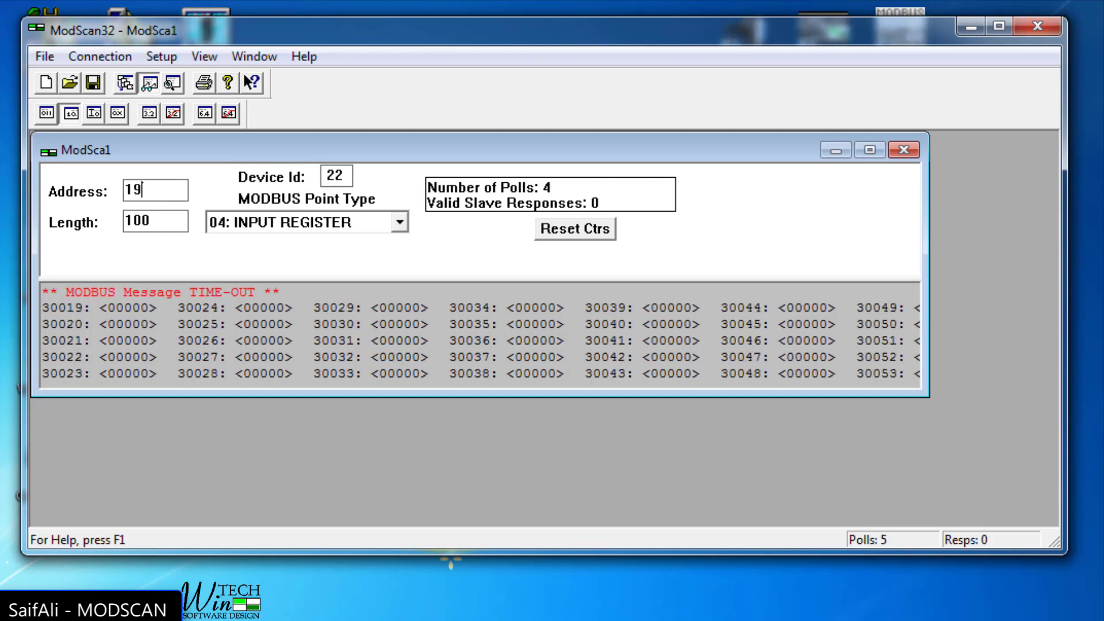
left_click_drag(165, 222, 137, 223)
key("BackSpace")
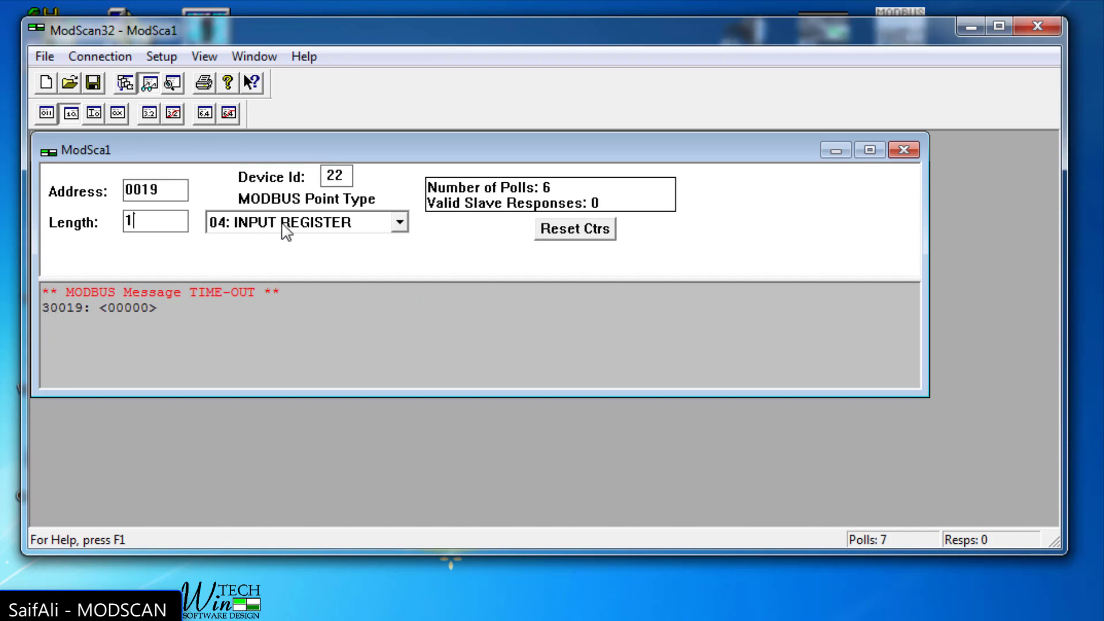
Try the 03: HOLDING REGISTER and 02: INPUT STATUS point types, and return to 04: INPUT REGISTER.
left_click(400, 222)
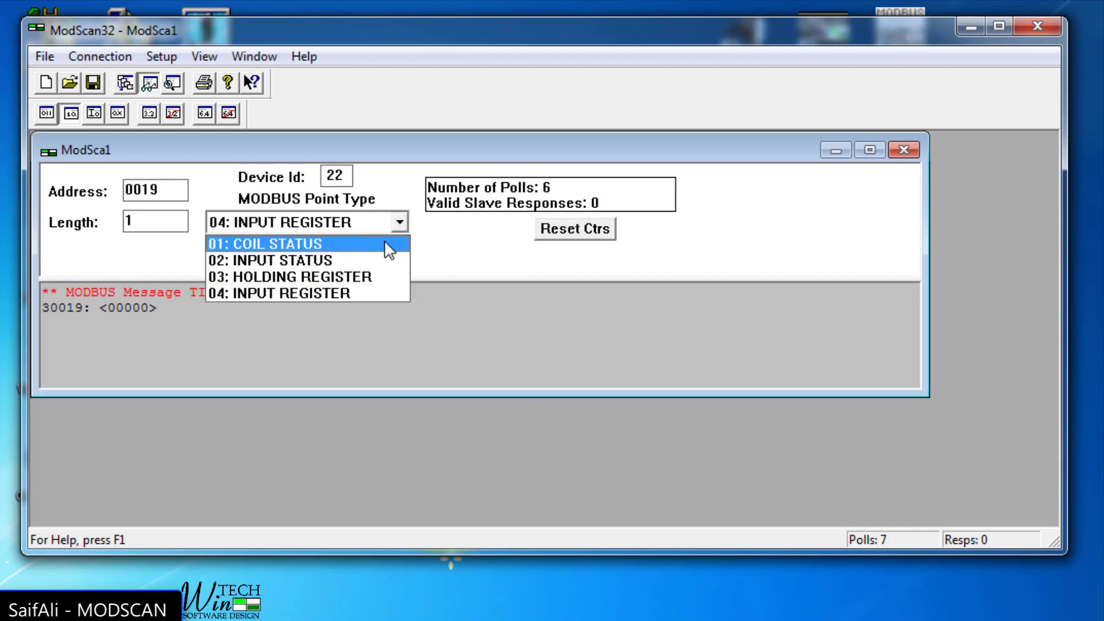
left_click(380, 275)
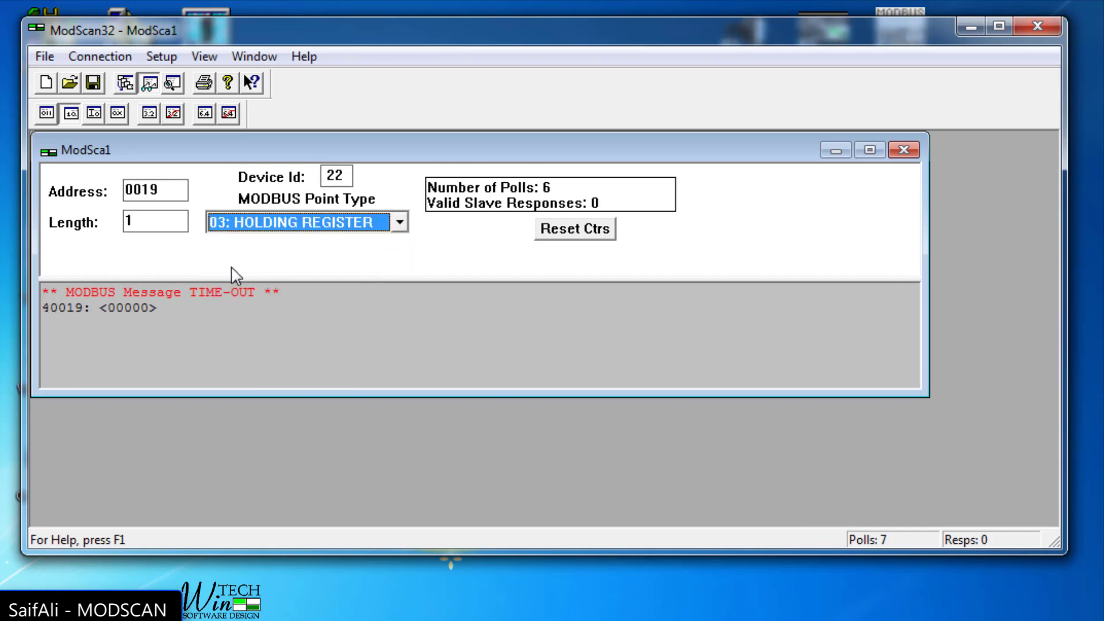
left_click(399, 222)
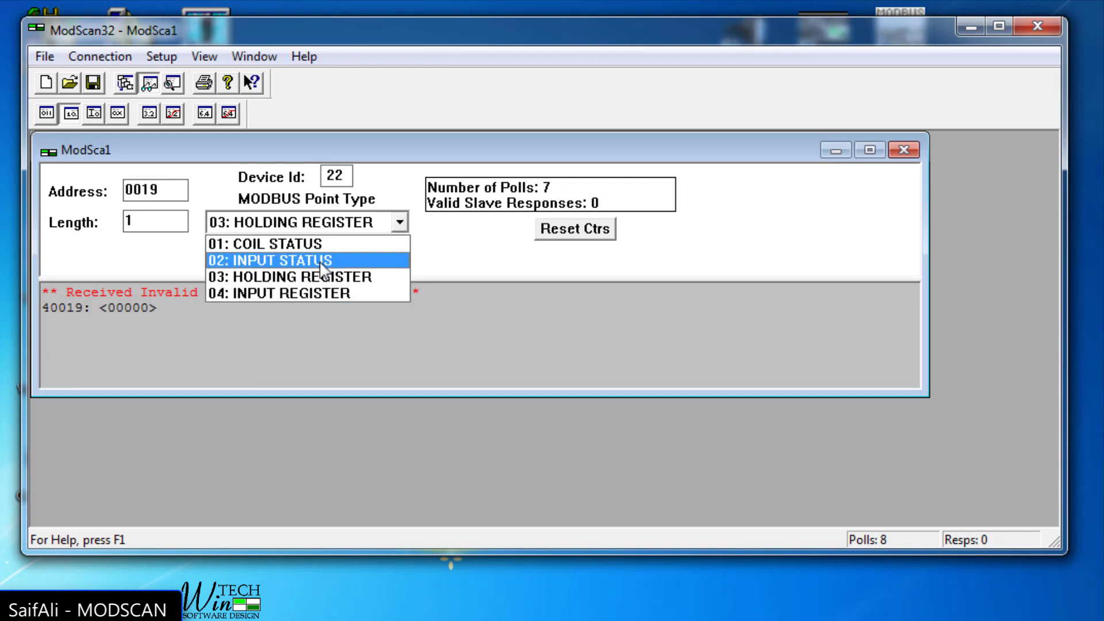
left_click(321, 262)
left_click(401, 225)
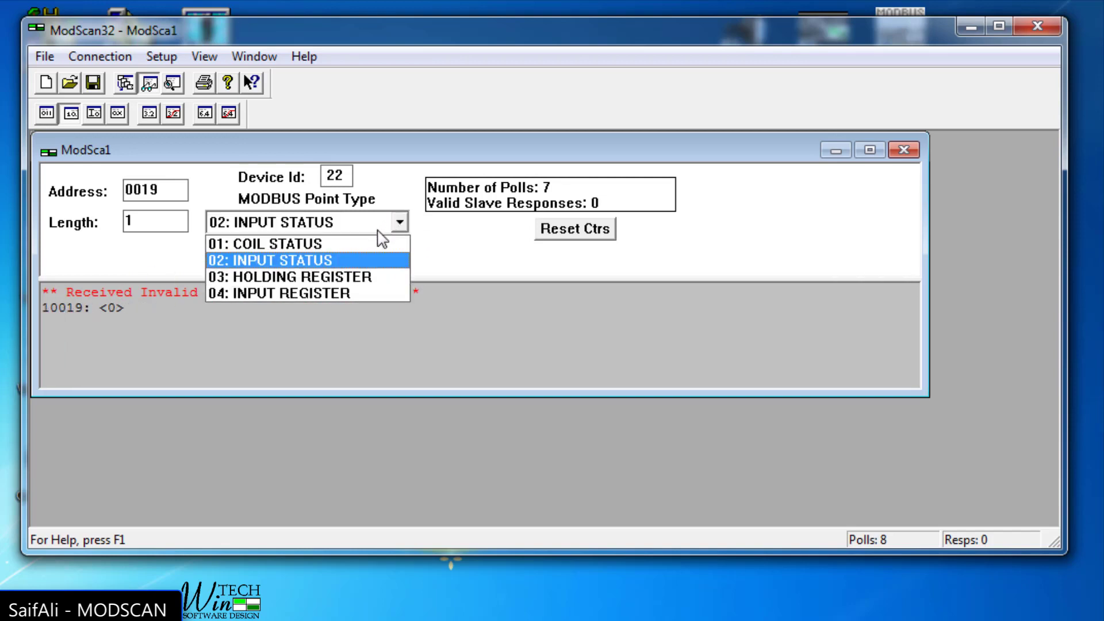
left_click(326, 291)
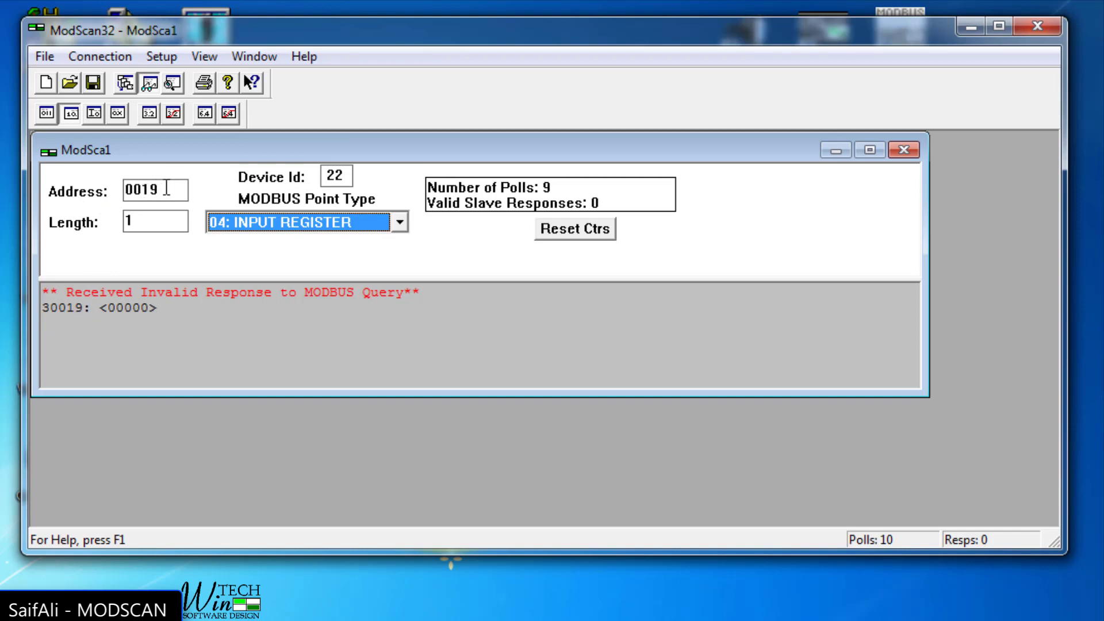
Try lengths of 2 and 3 for the polled input registers, and restore the length to 1.
double_click(160, 221)
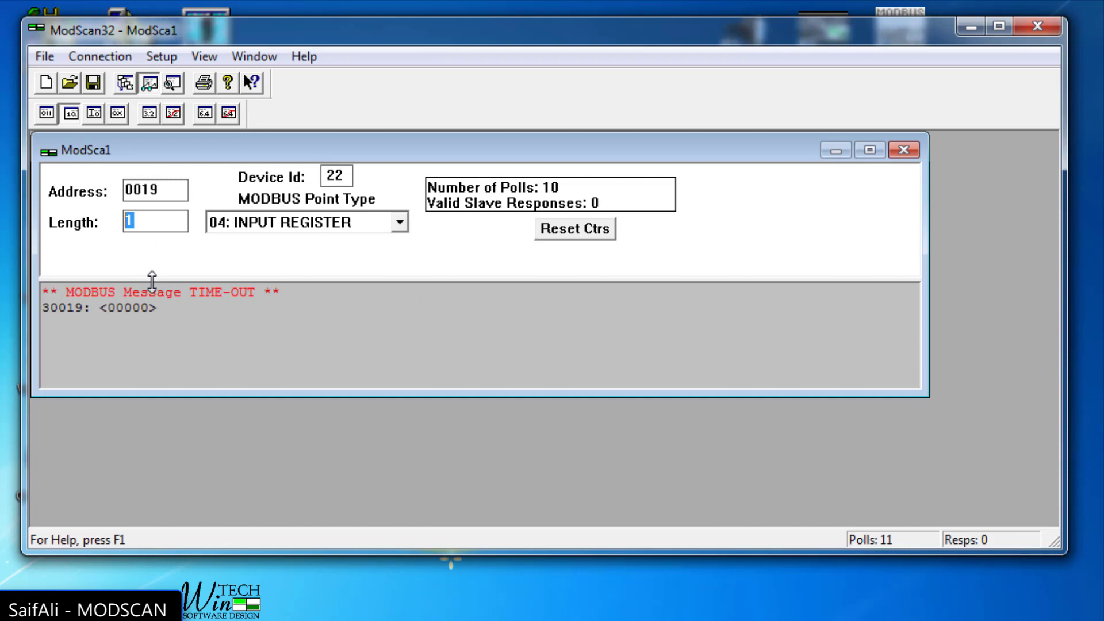
type("2")
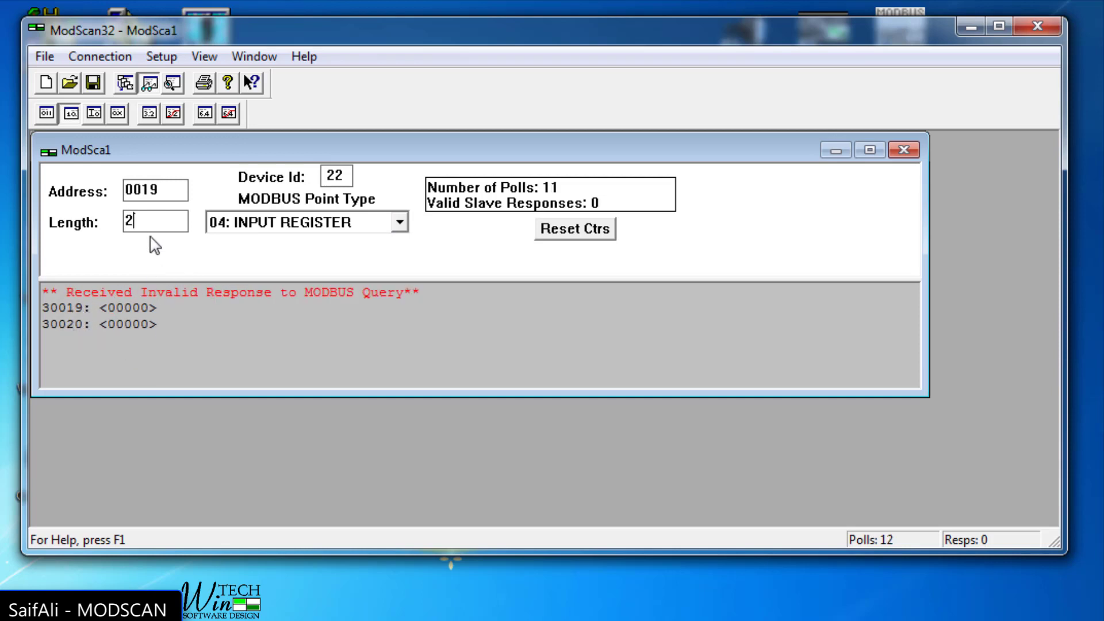
double_click(129, 221)
type("3")
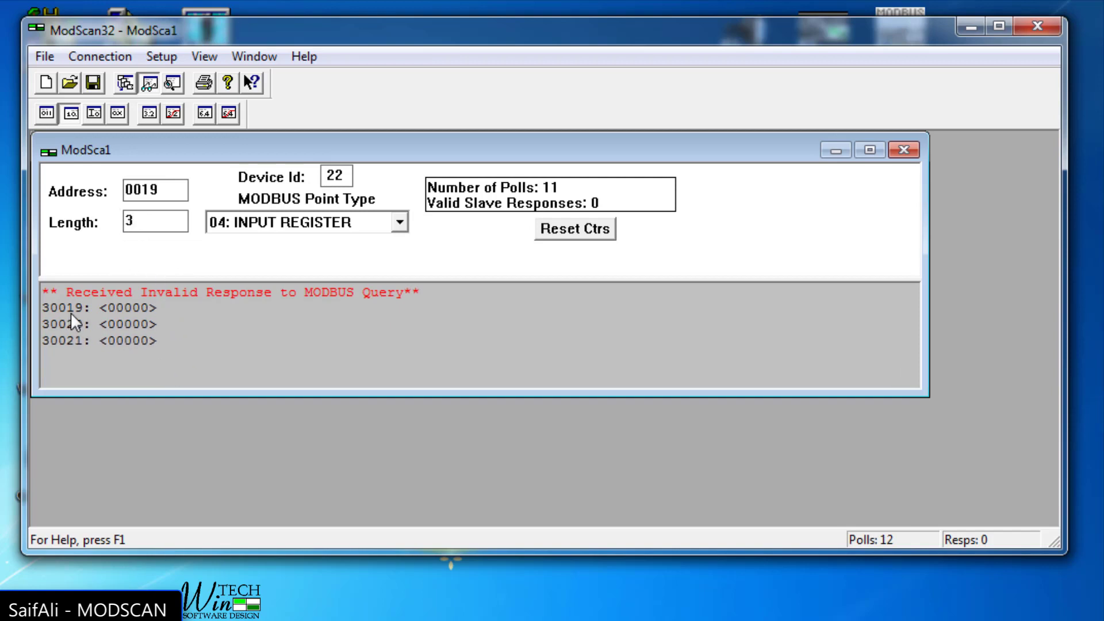
double_click(126, 224)
key("BackSpace")
type("1")
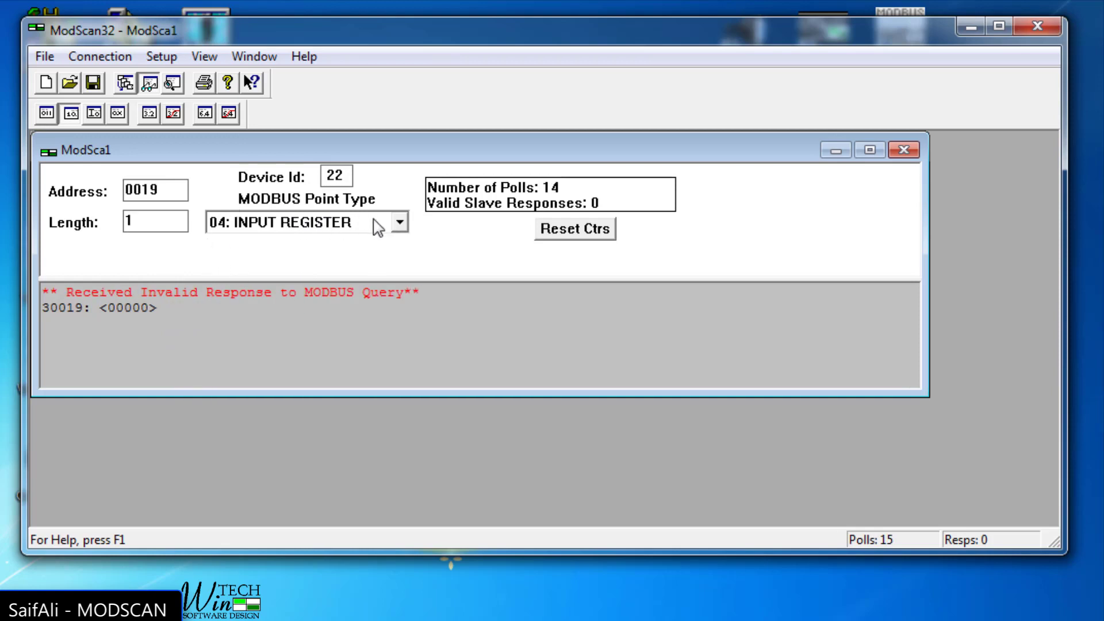
Review the MODBUS point type, Device Id and Length settings in the ModSca1 window, keeping 04: INPUT REGISTER selected.
left_click(399, 223)
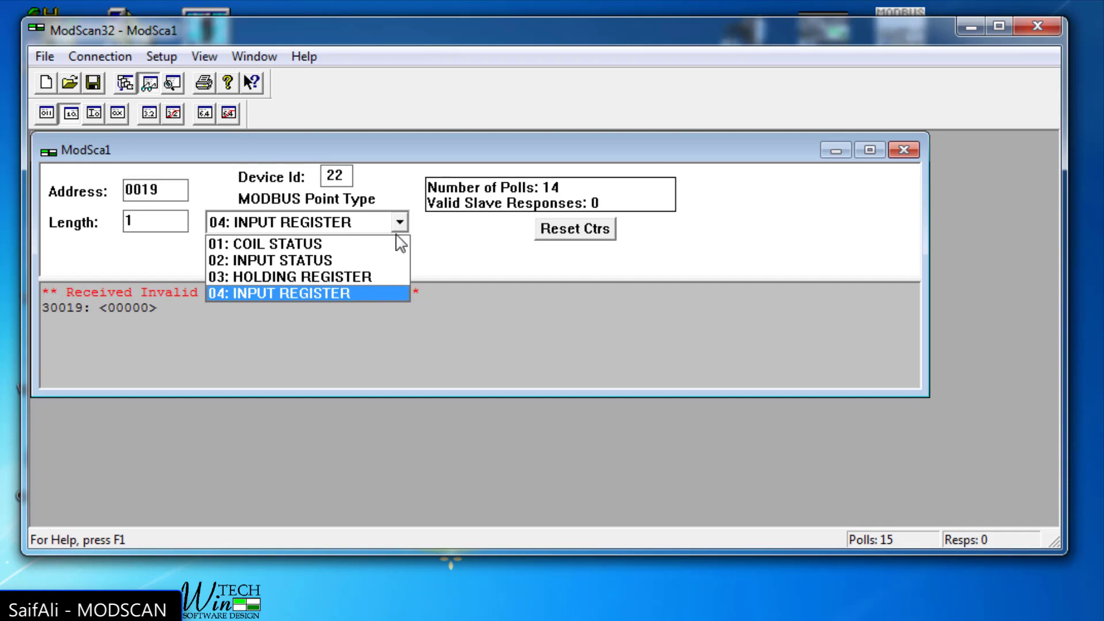
left_click(361, 295)
double_click(328, 174)
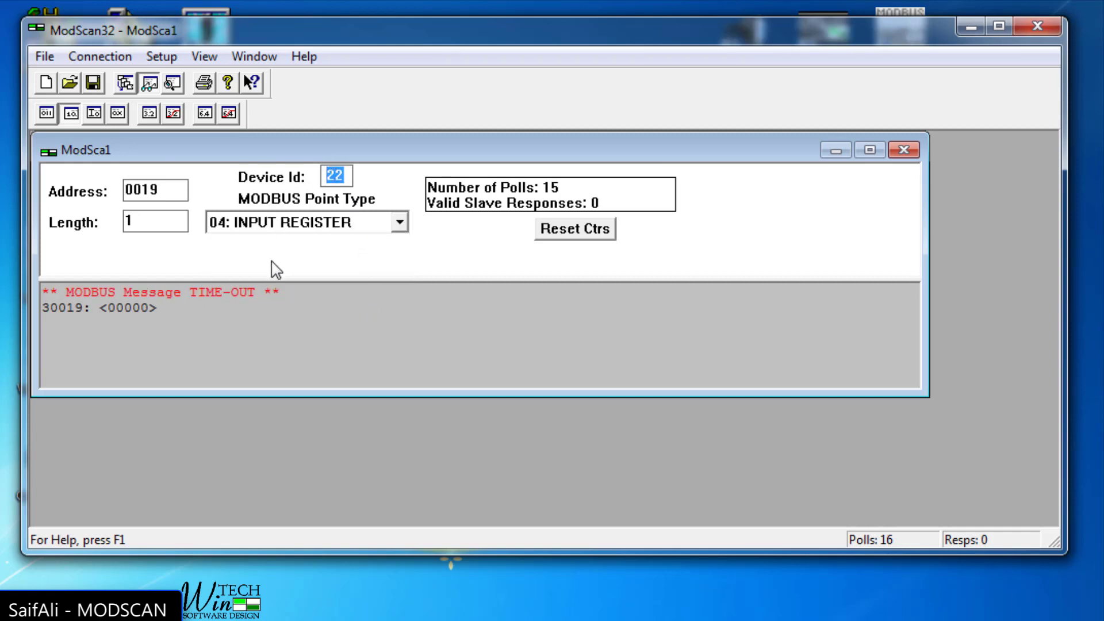
left_click(144, 222)
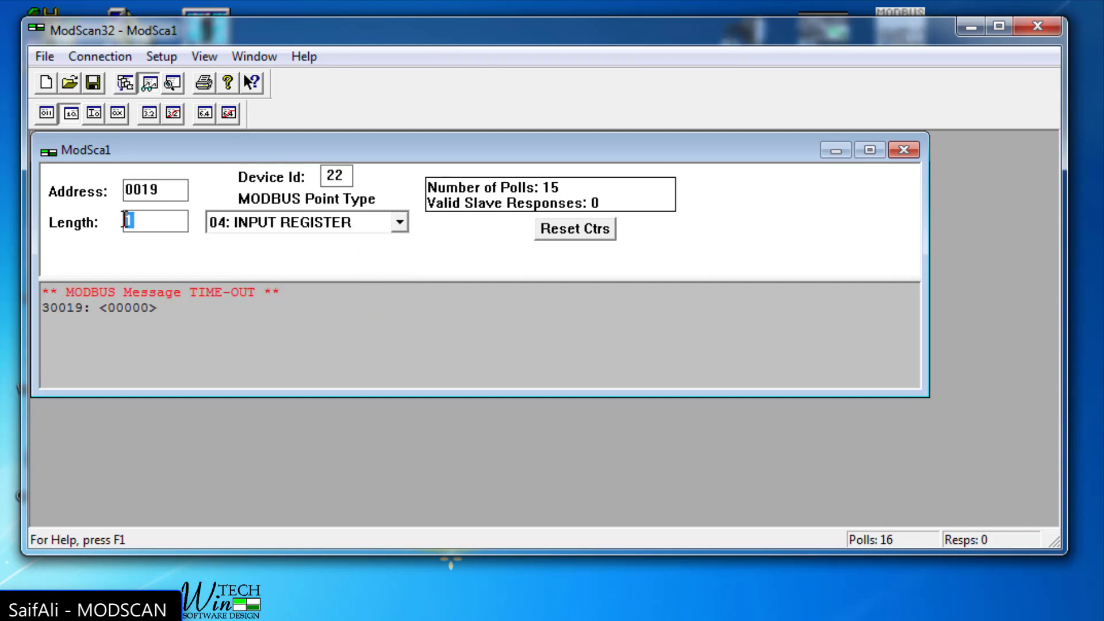
Open ModSim32 from the desktop and reposition its window over ModScan32.
left_click_drag(172, 188, 122, 189)
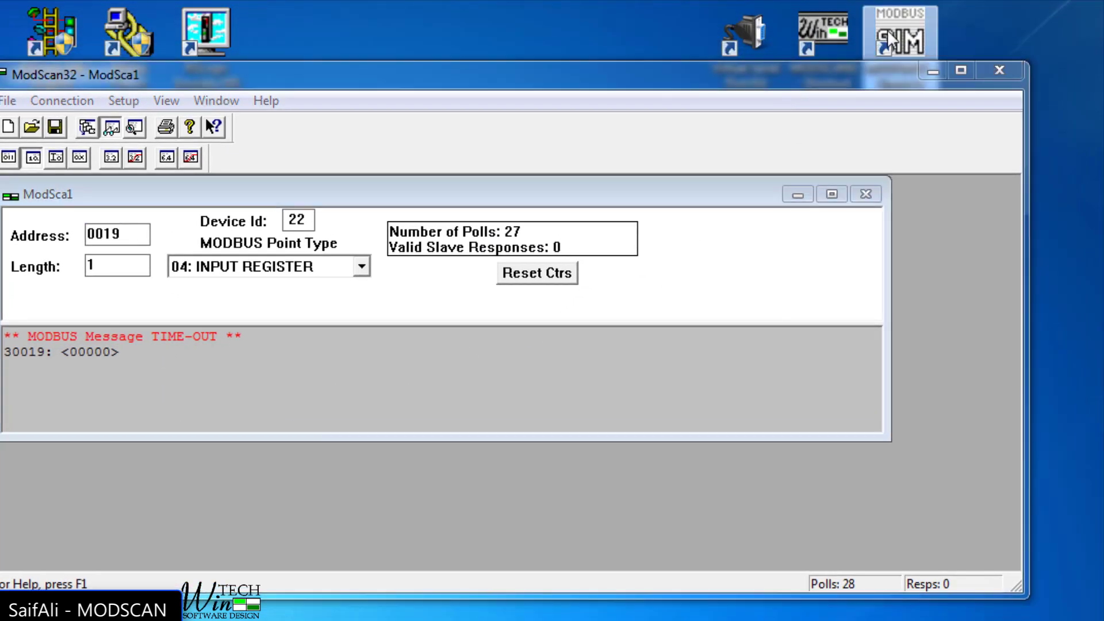
double_click(889, 40)
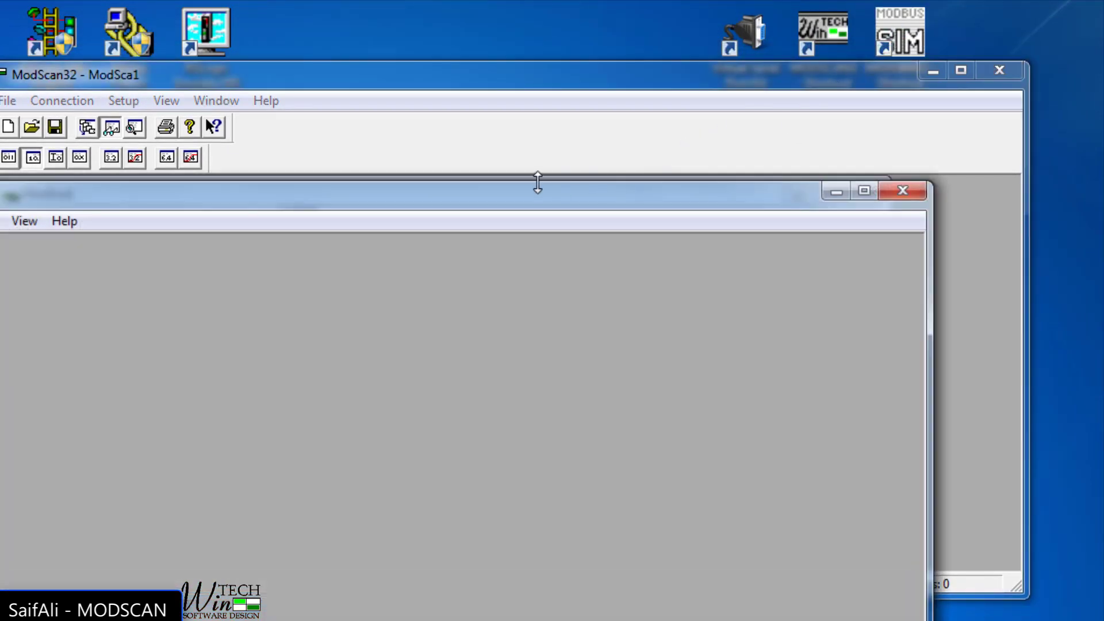
left_click_drag(535, 192, 695, 98)
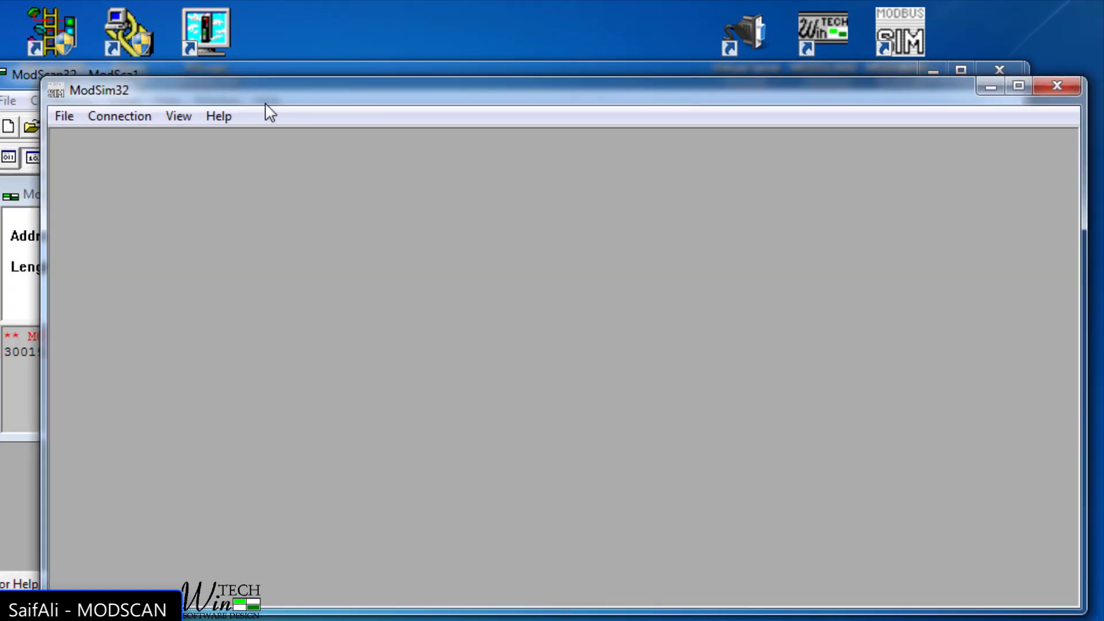
left_click_drag(176, 76, 173, 62)
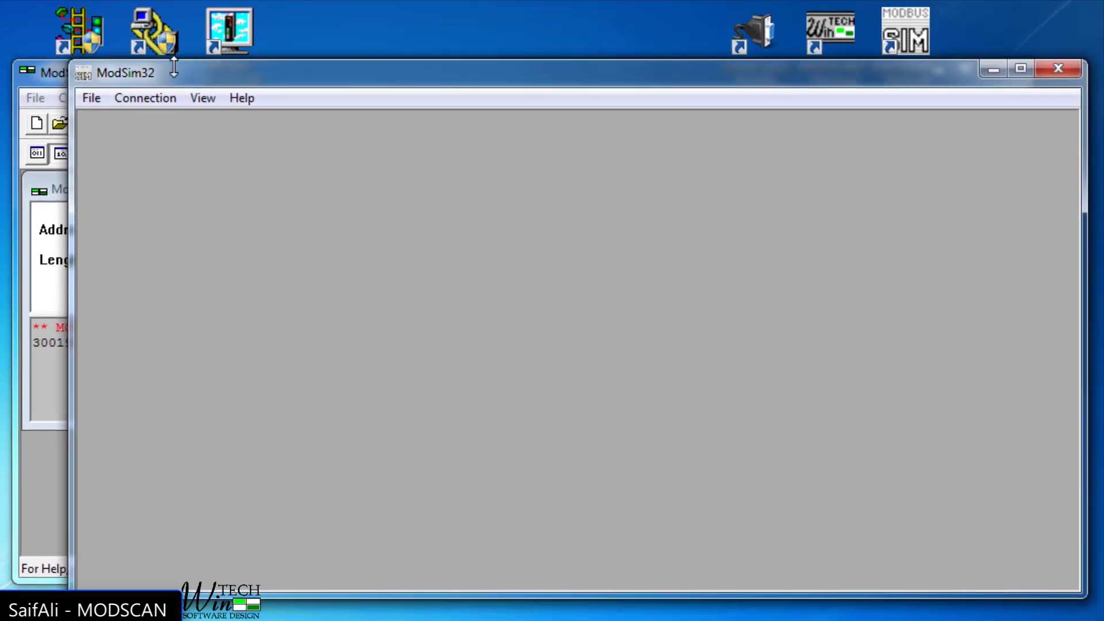
left_click_drag(68, 78, 7, 66)
Connect ModSim32 on Port 4 with a baud rate of 19200 and parity set to NONE.
left_click(64, 98)
mouse_move(121, 122)
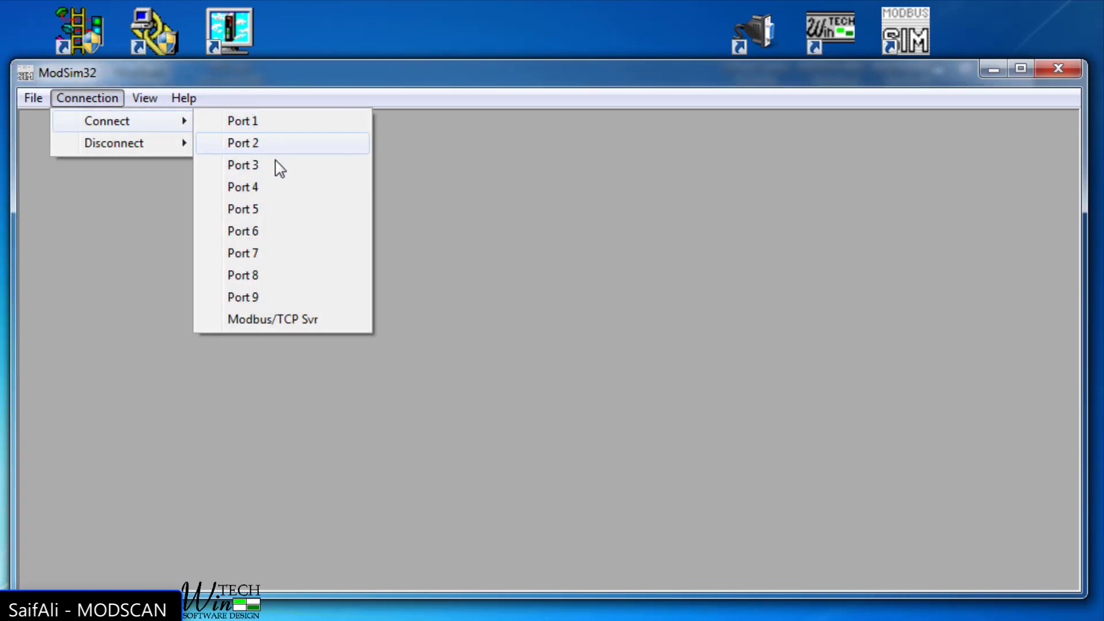
left_click(299, 189)
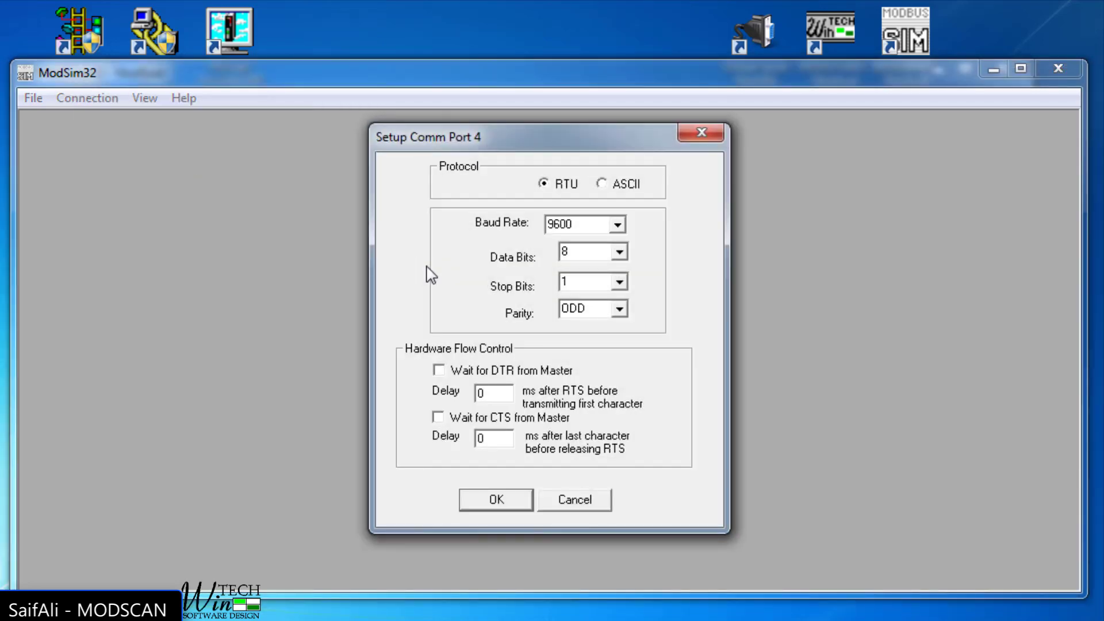
left_click(618, 225)
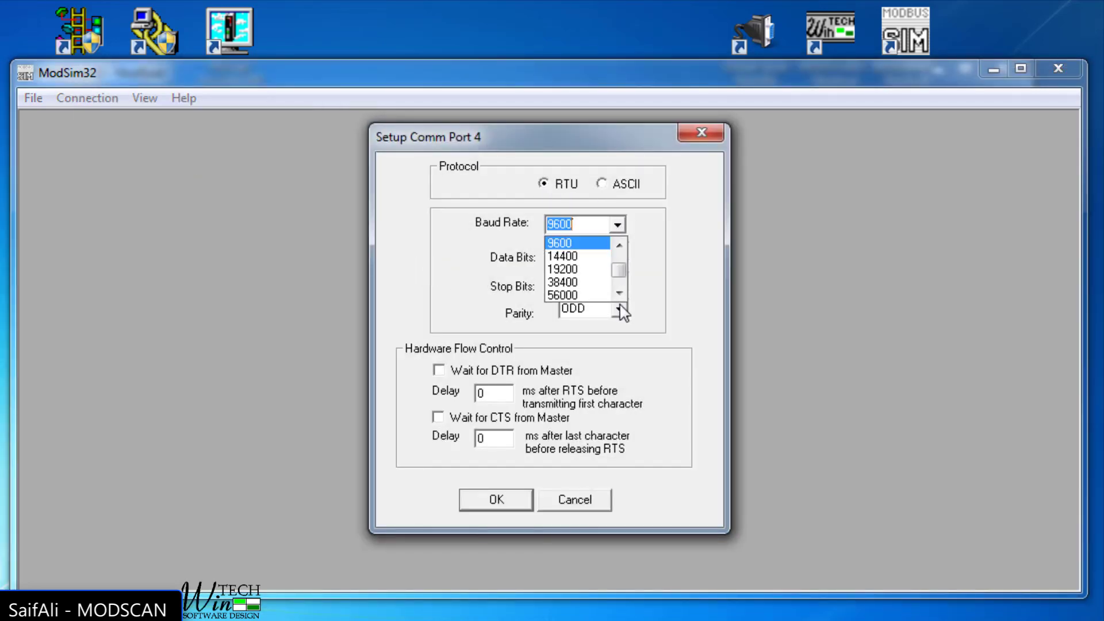
left_click(598, 268)
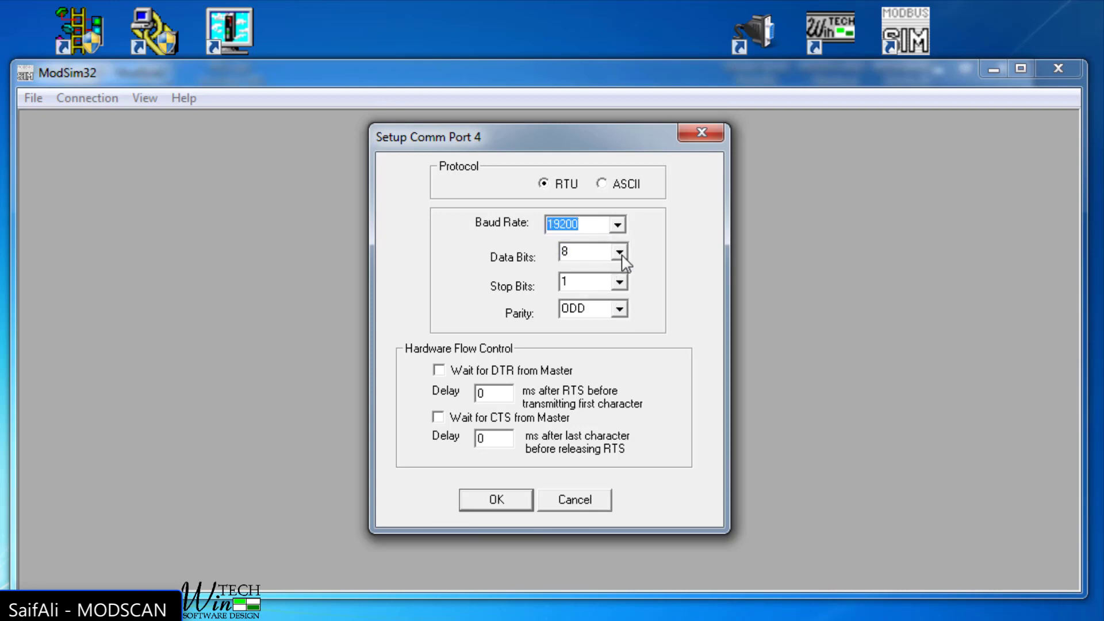
left_click(620, 309)
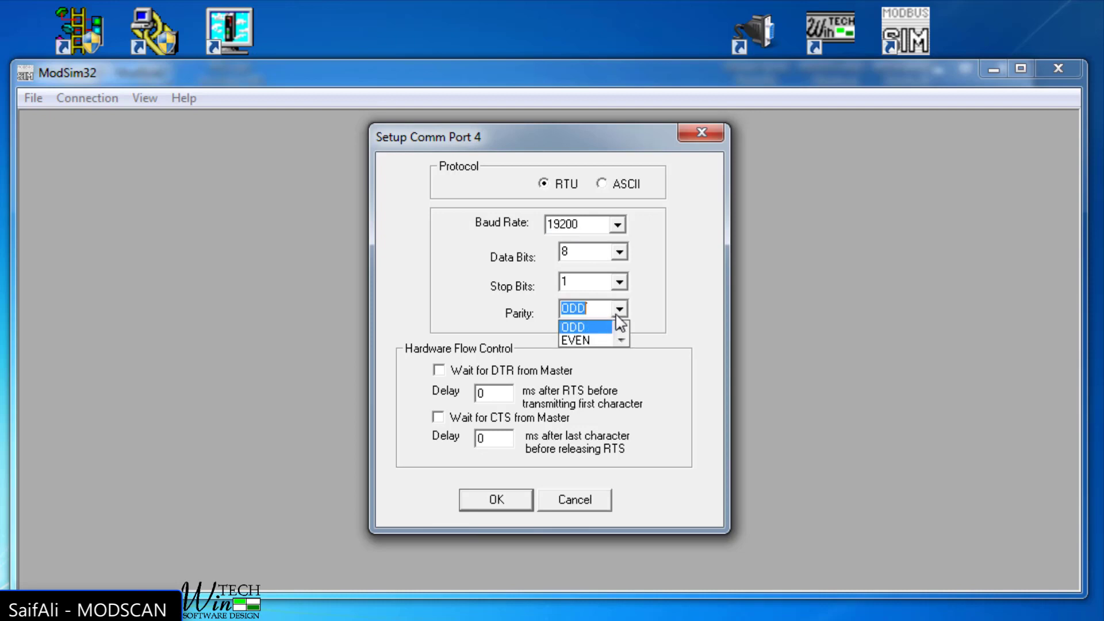
left_click(620, 339)
left_click(595, 344)
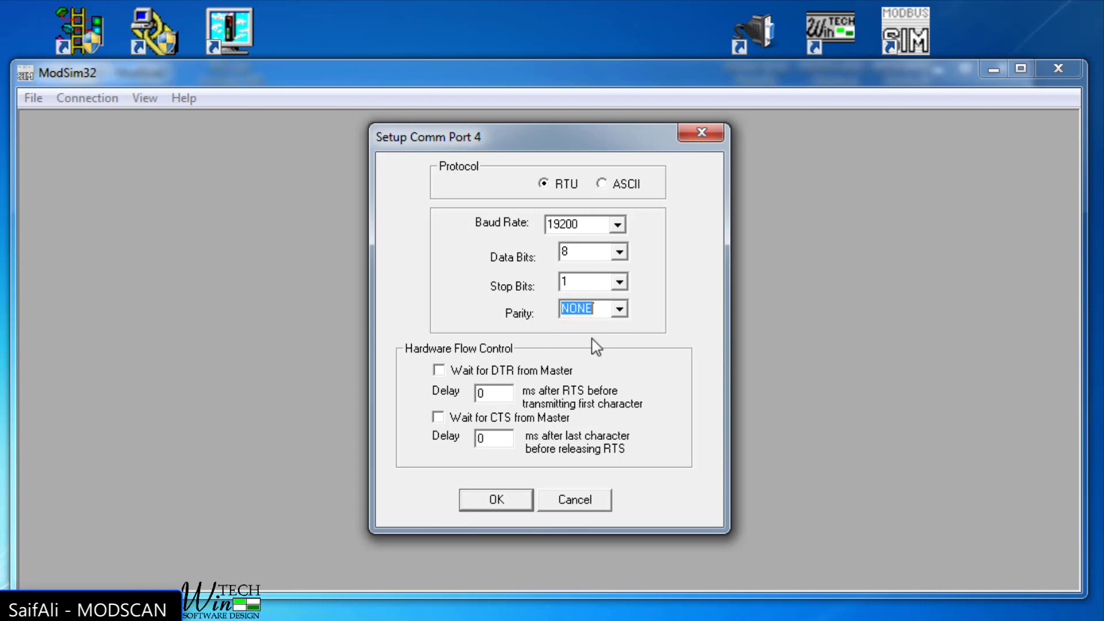
left_click(488, 501)
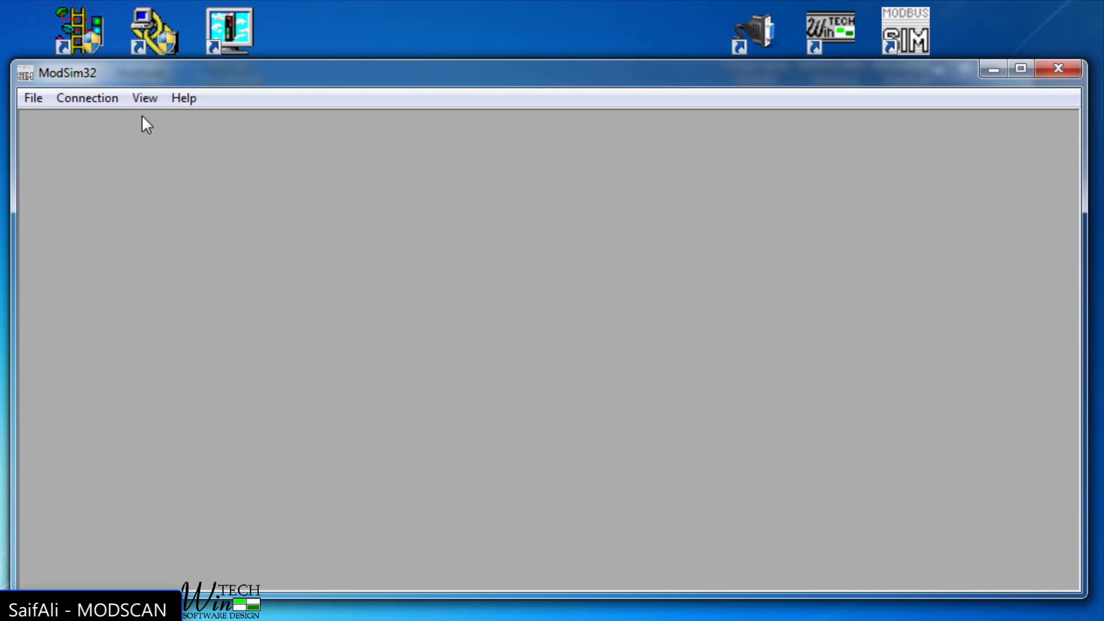
Create a new ModSim32 simulation document with point type 04: INPUT REGISTER and Device Id 22.
left_click(111, 103)
mouse_move(120, 119)
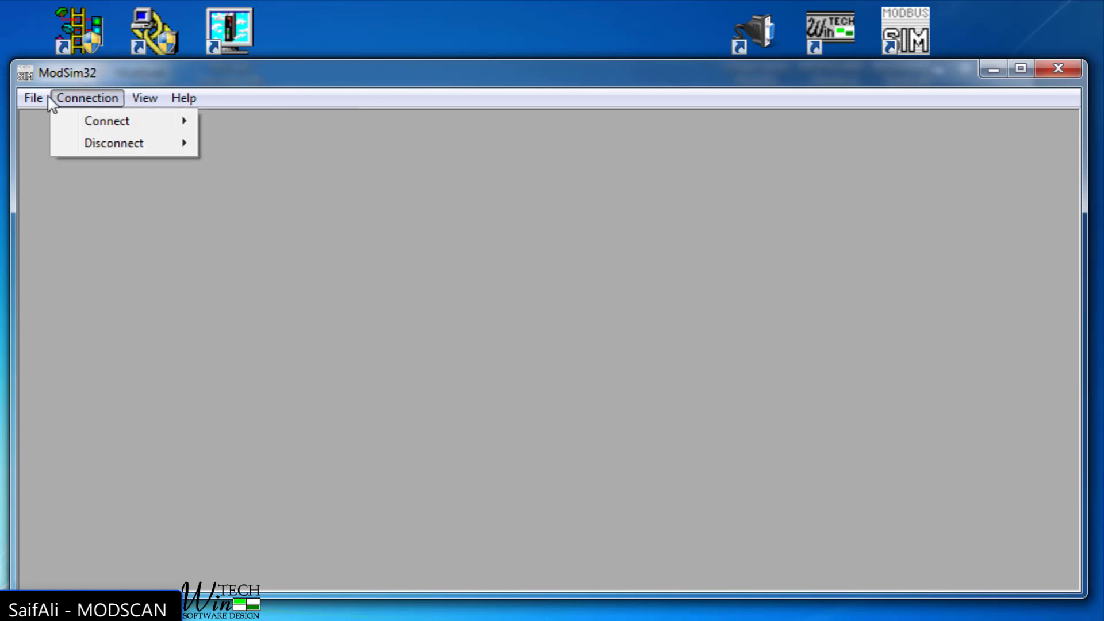
mouse_move(34, 99)
left_click(49, 122)
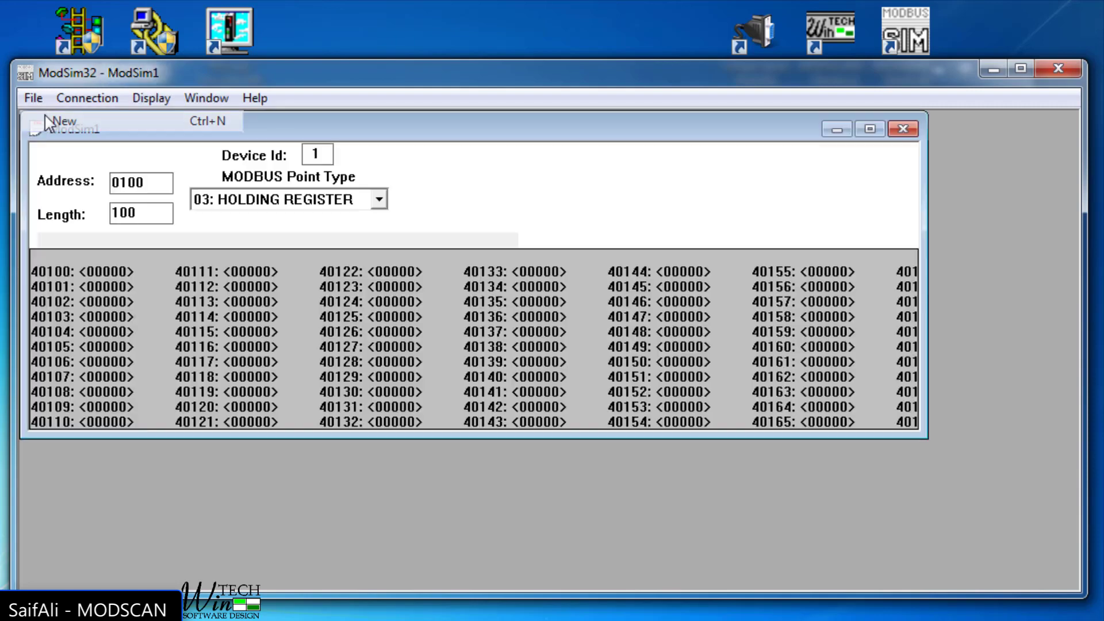
left_click(380, 199)
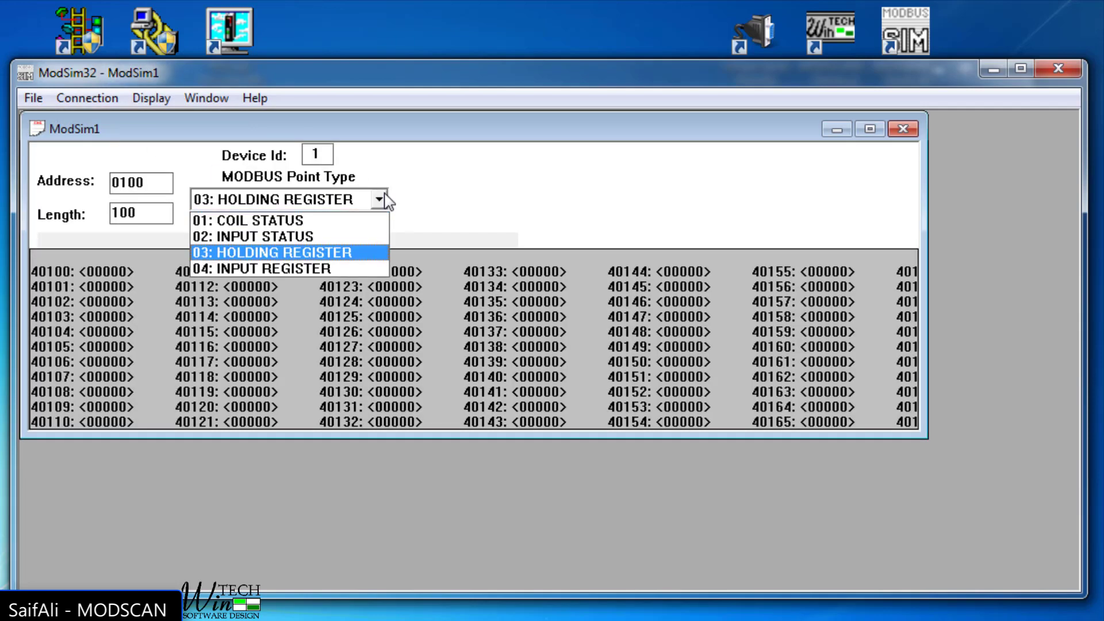
left_click(337, 264)
double_click(326, 155)
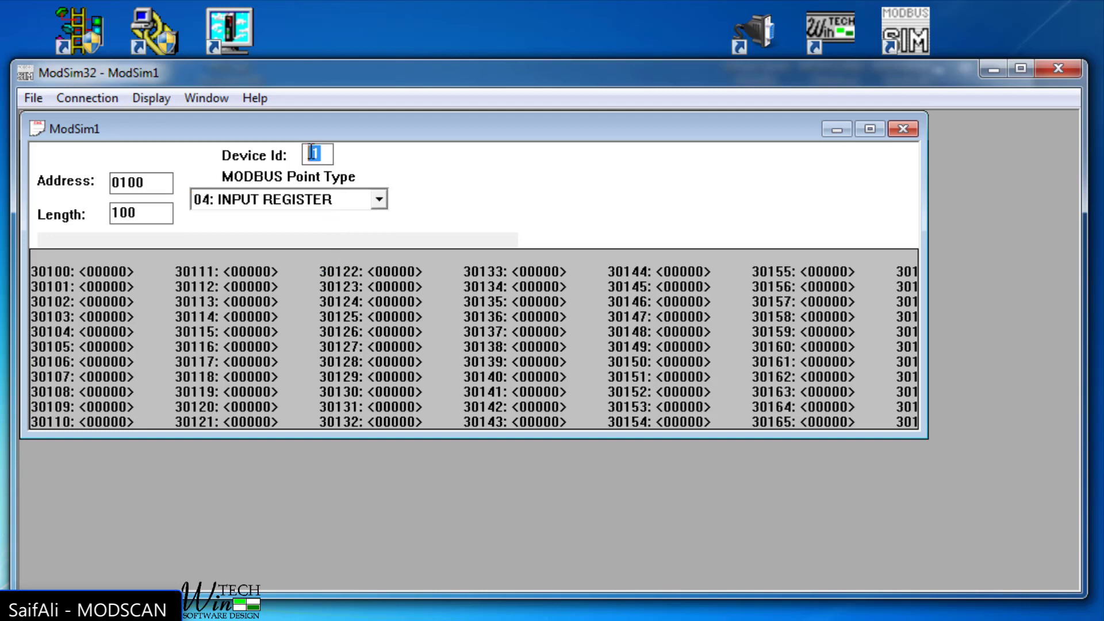
type("22")
Set the simulated register address to 19 and the length to 1.
left_click_drag(153, 182, 99, 191)
type("19")
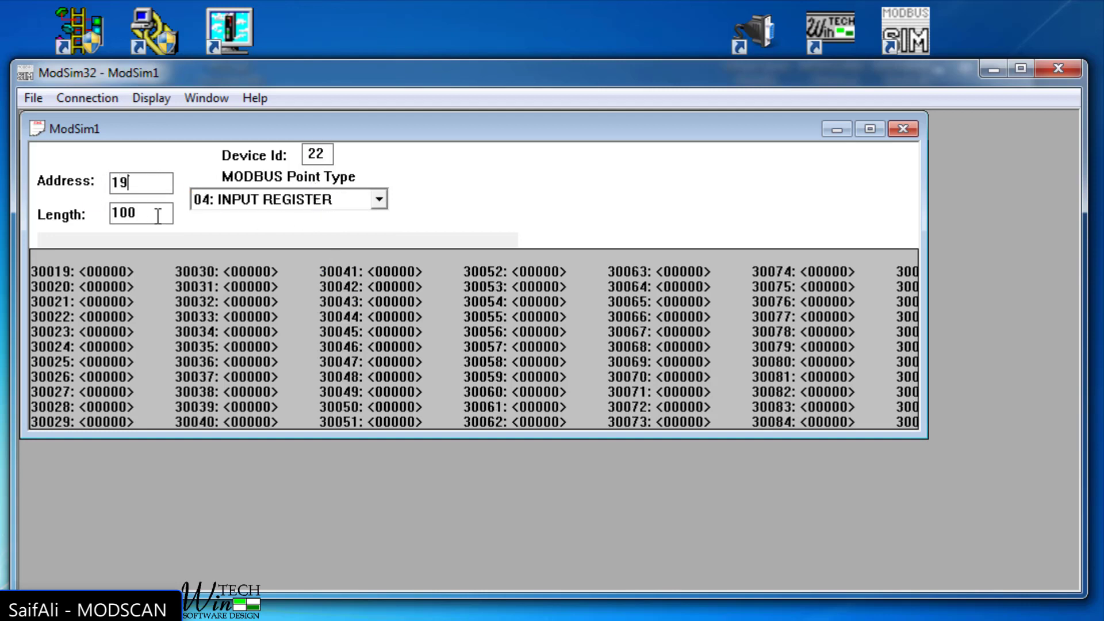
key("Tab")
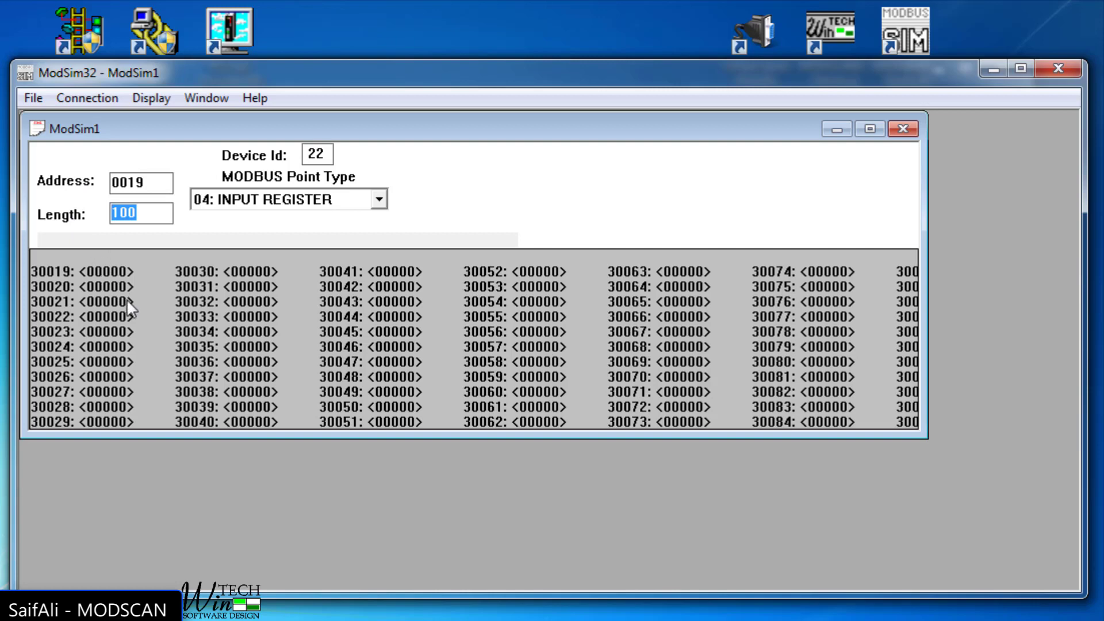
type("1")
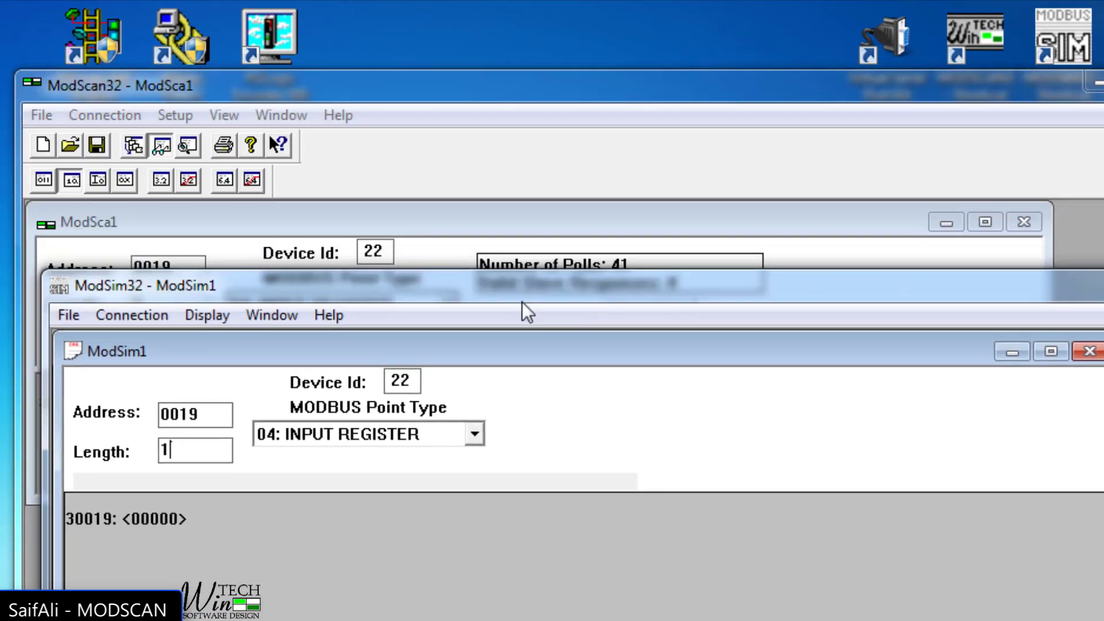
Switch to ModScan32 and reset its poll and response counters.
left_click_drag(525, 311, 500, 301)
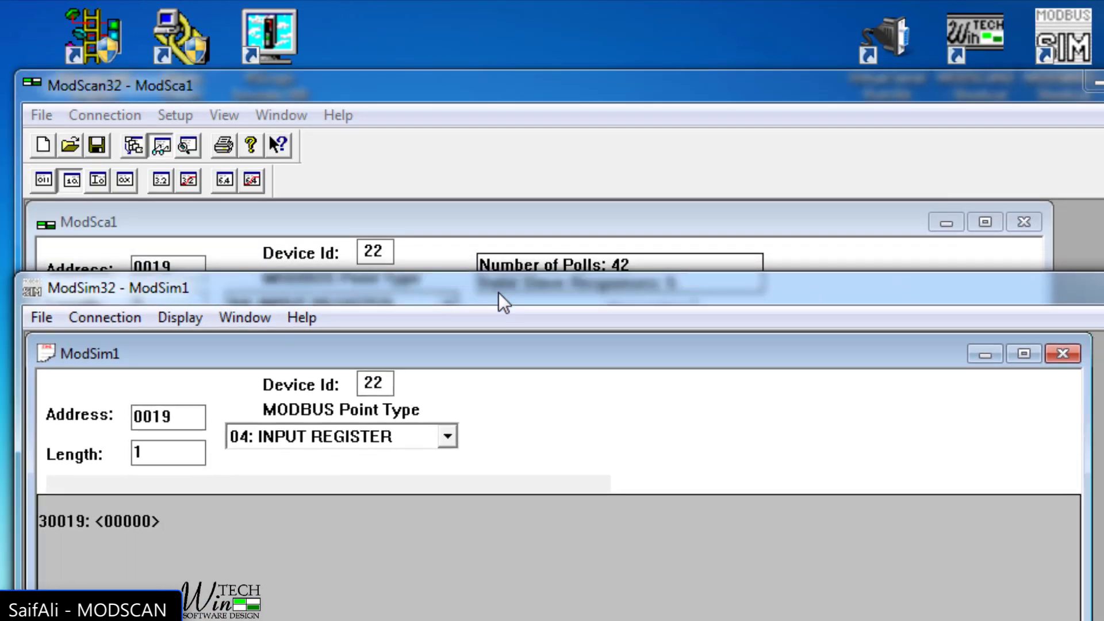
left_click(623, 94)
left_click_drag(685, 41, 688, 42)
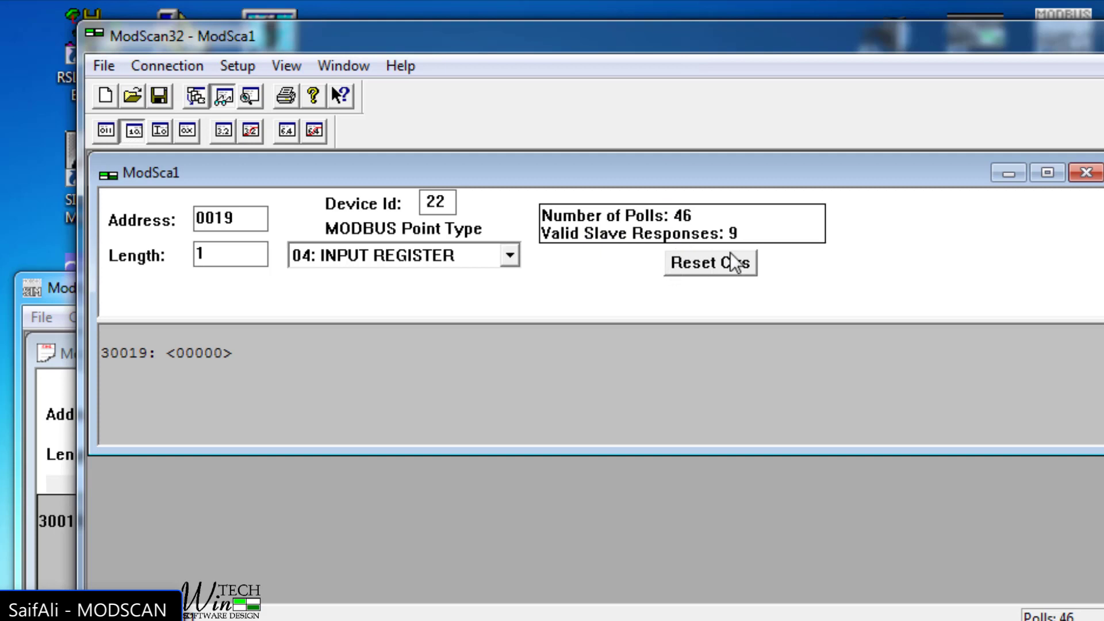
left_click(705, 264)
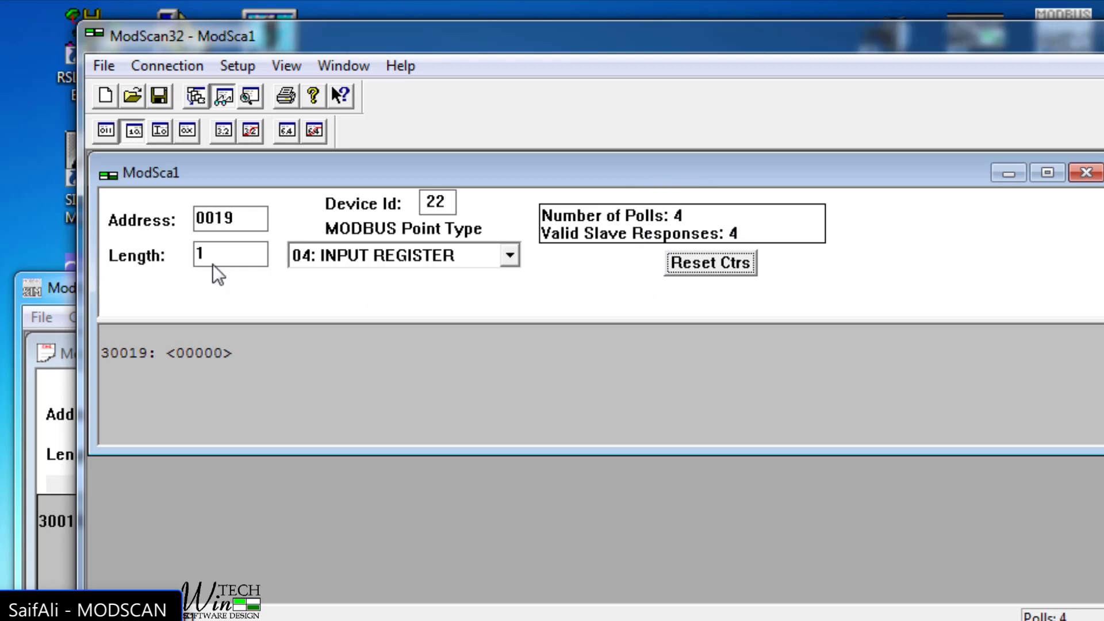
Check the COM3 to COM4 virtual connection in Virtual Serial Port Kit, and minimize that program.
left_click_drag(69, 286, 38, 252)
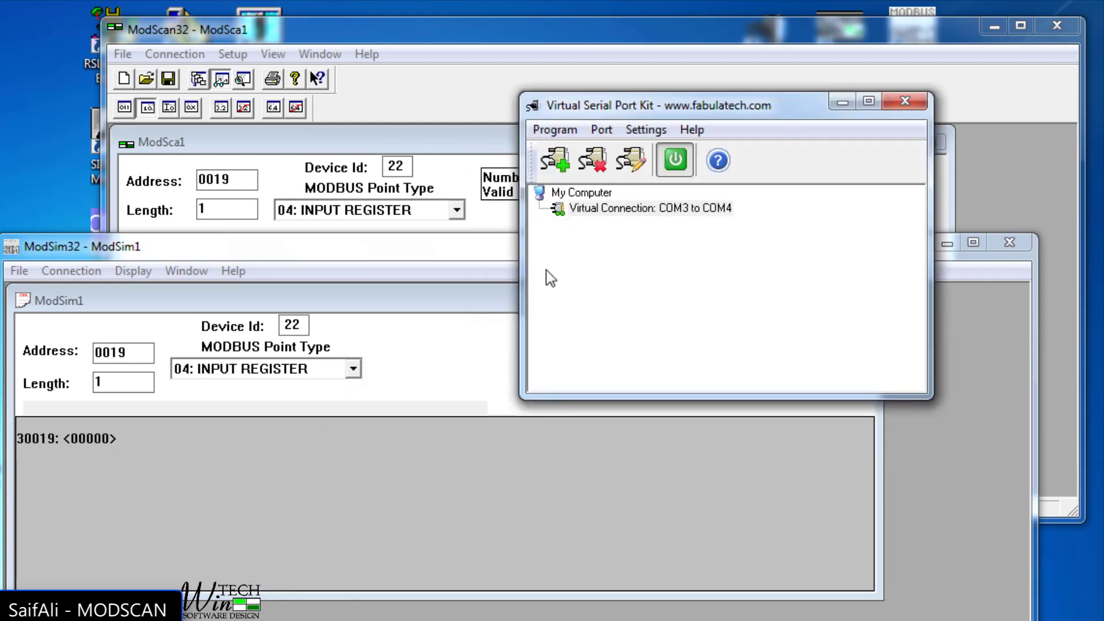
left_click_drag(691, 119, 534, 79)
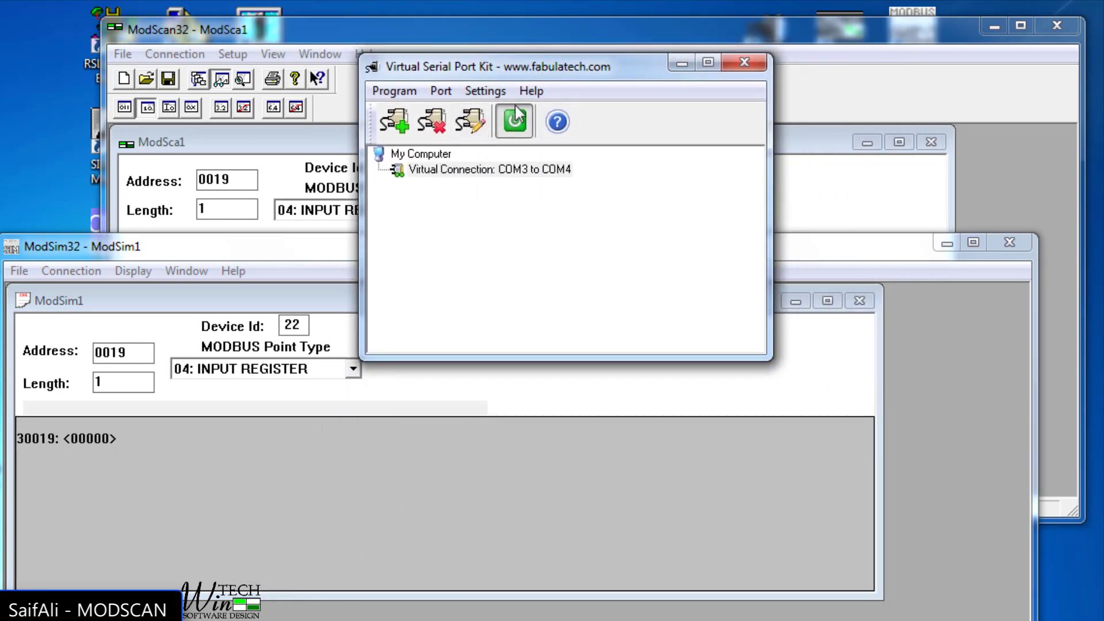
left_click_drag(525, 66, 505, 59)
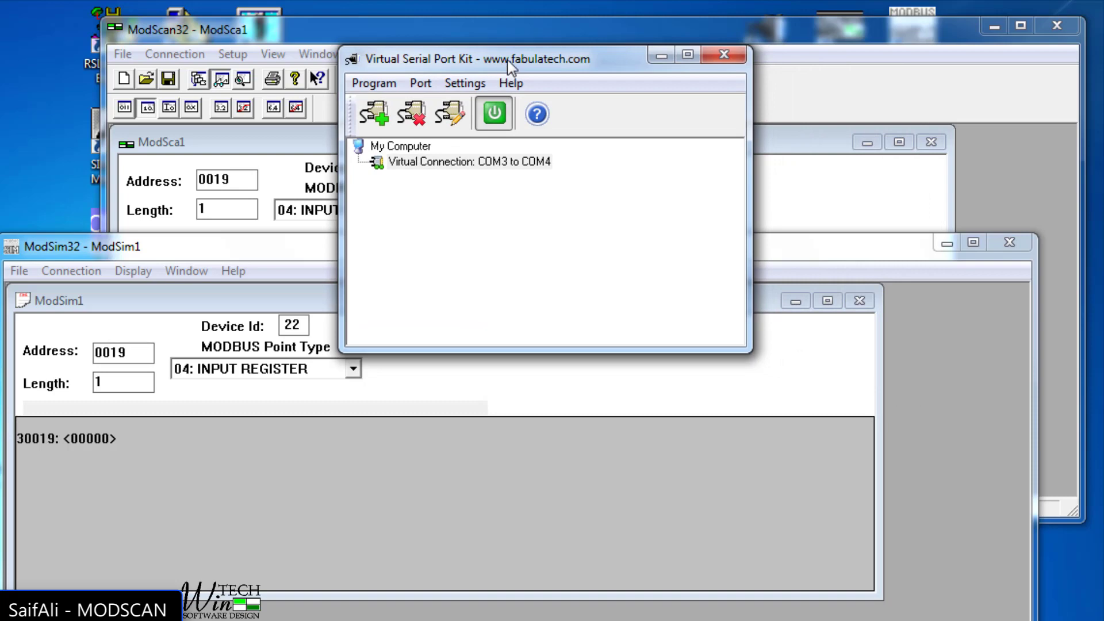
left_click(662, 56)
Arrange the ModSim32 window below ModScan32's polling settings so that register 30019 can be seen in both programs.
left_click(291, 28)
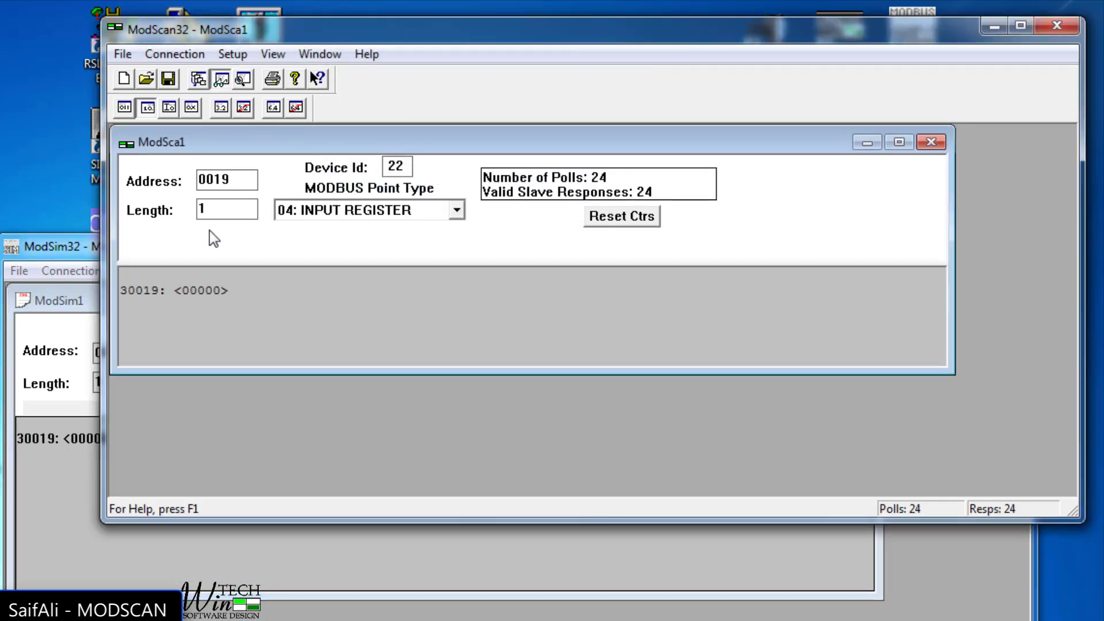
left_click(76, 252)
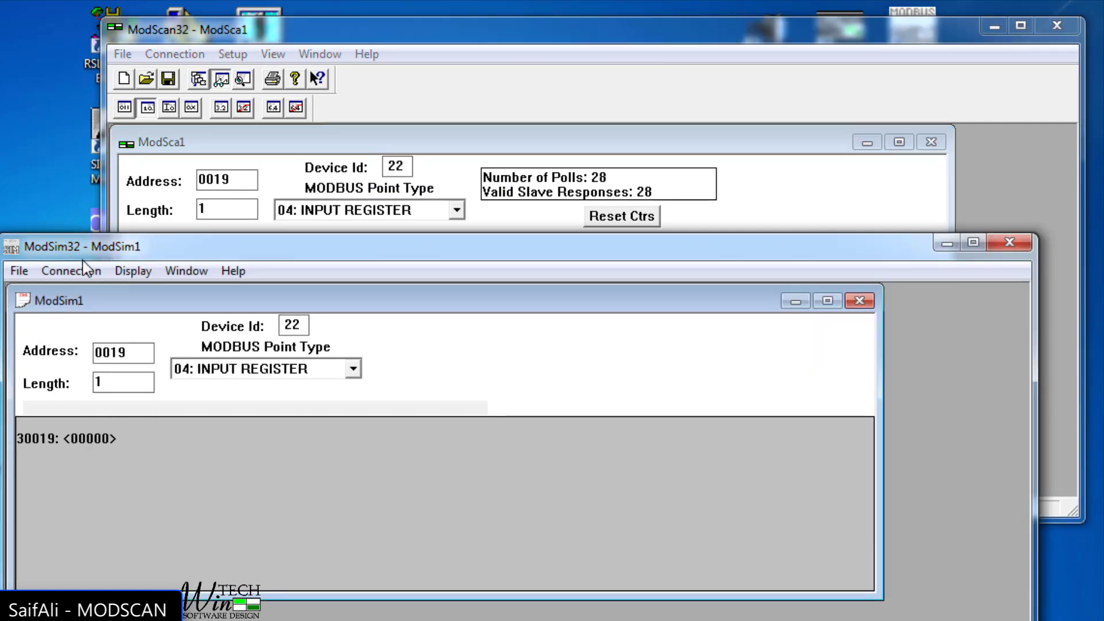
left_click_drag(104, 253, 142, 195)
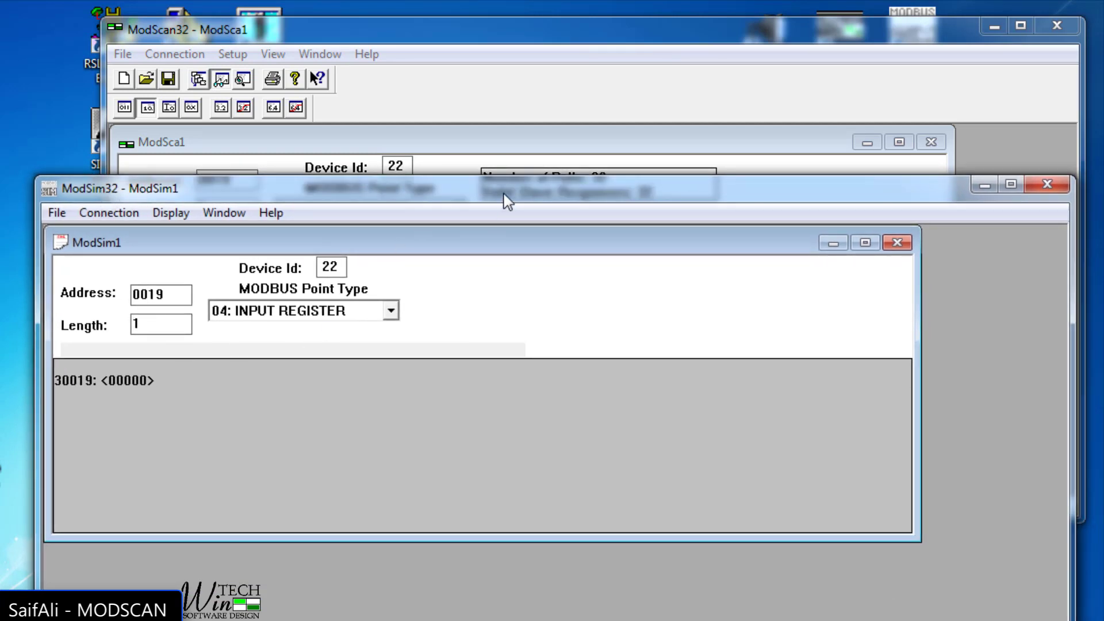
left_click_drag(505, 197, 482, 342)
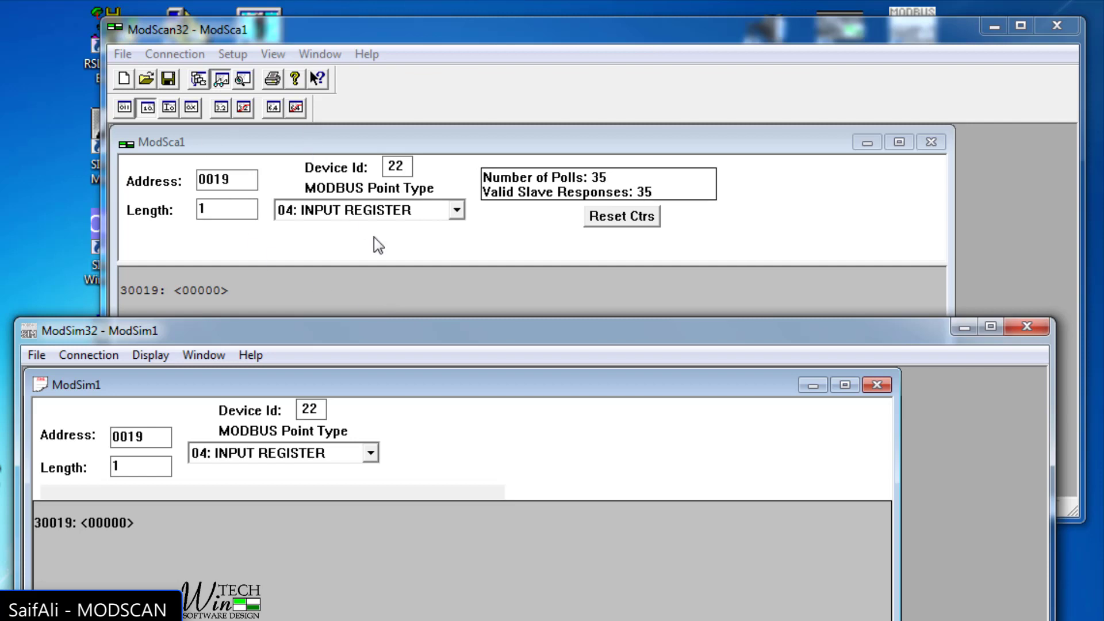